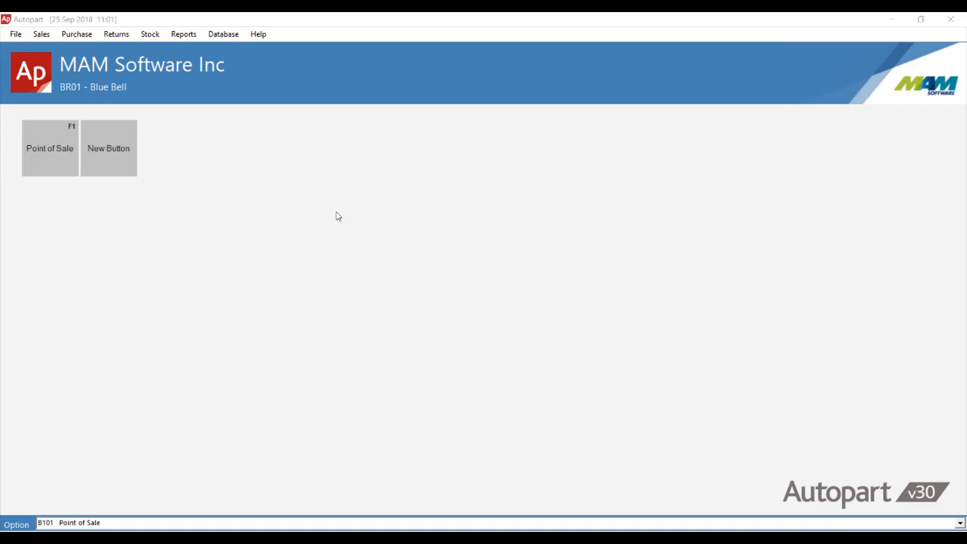
- Open Point of Sale and start a new sale with operator MAM for customer DEMO
click(50, 151)
click(43, 36)
click(37, 44)
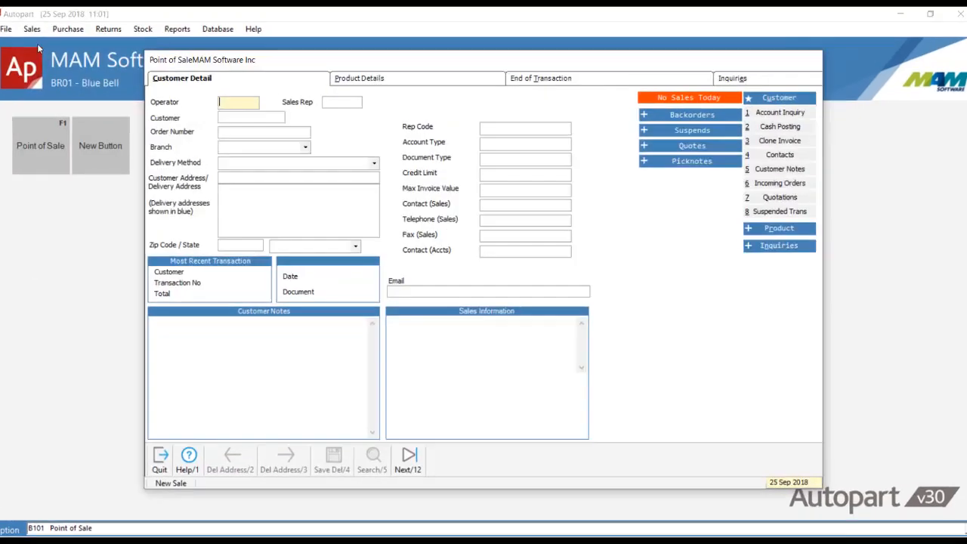
text(MAM)
key(Return)
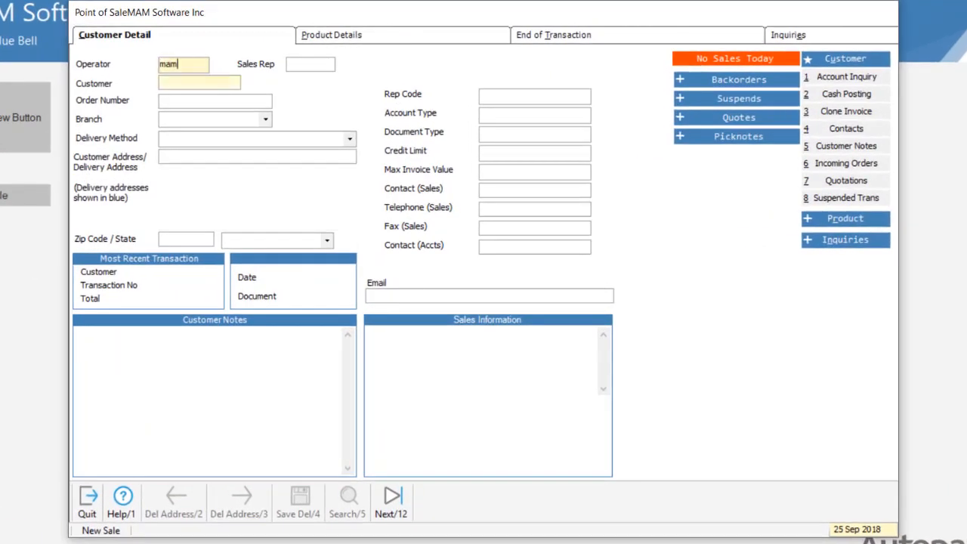
text(demo)
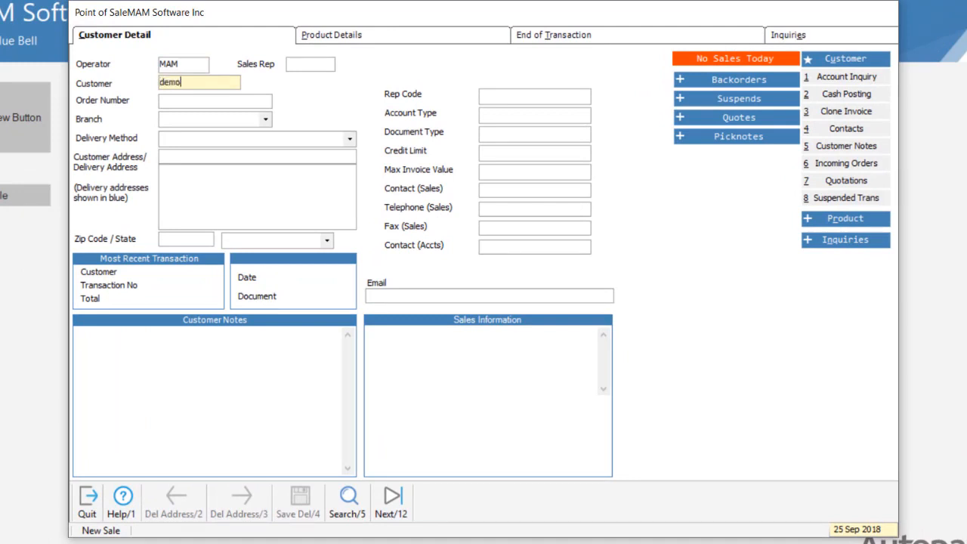
key(Return)
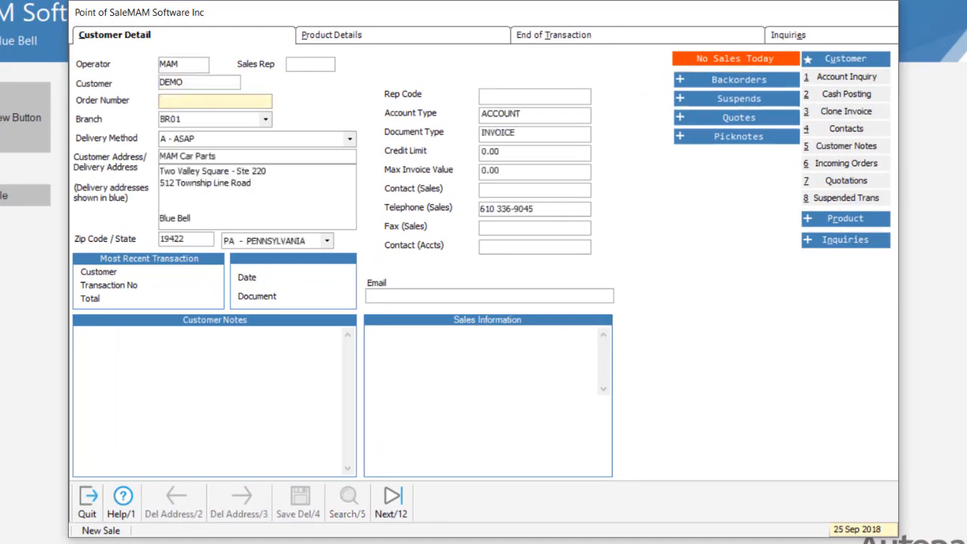
- Add part WIX51515 to the sale's product lines
click(402, 36)
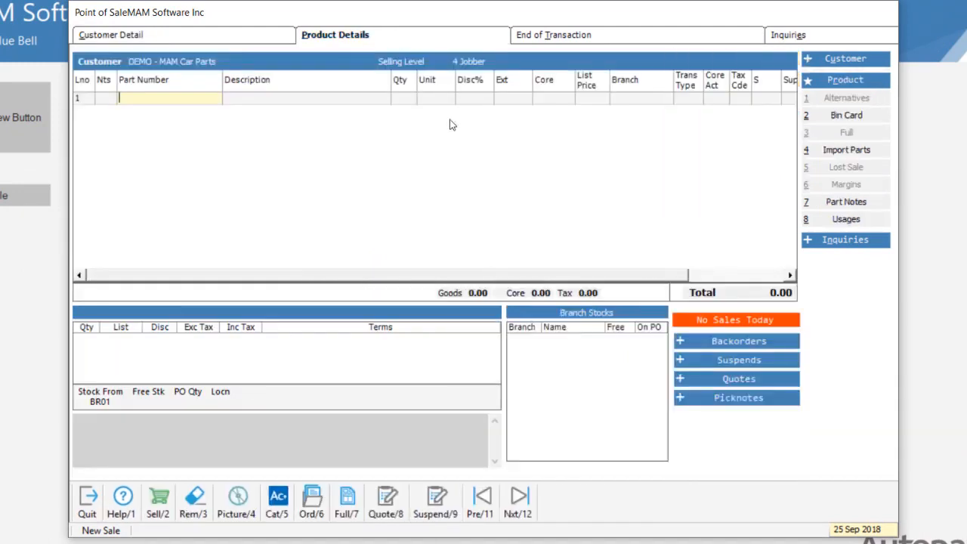
text(wix51515)
key(Return)
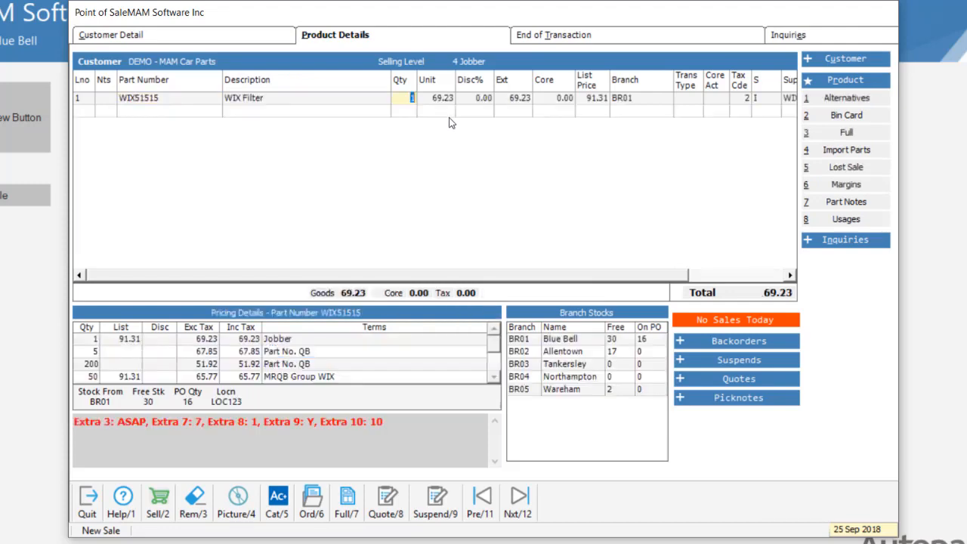
- Raise a purchase order for one WIX51515 from supplier WIX, declining to add carriage
click(312, 505)
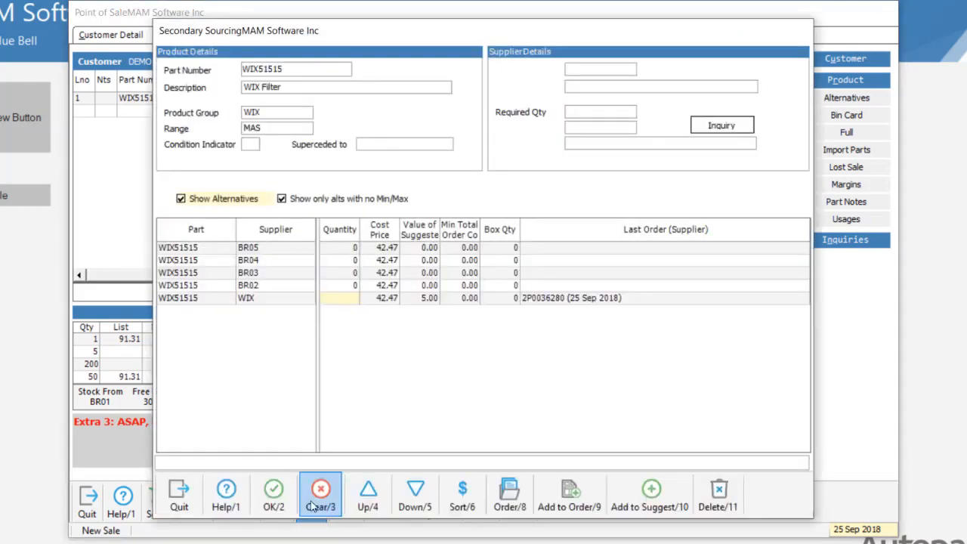
click(509, 495)
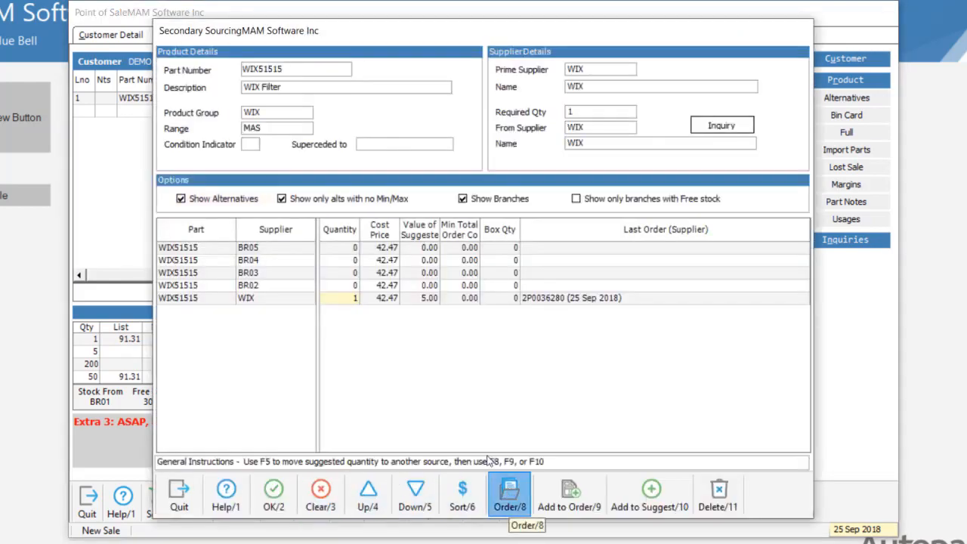
click(216, 520)
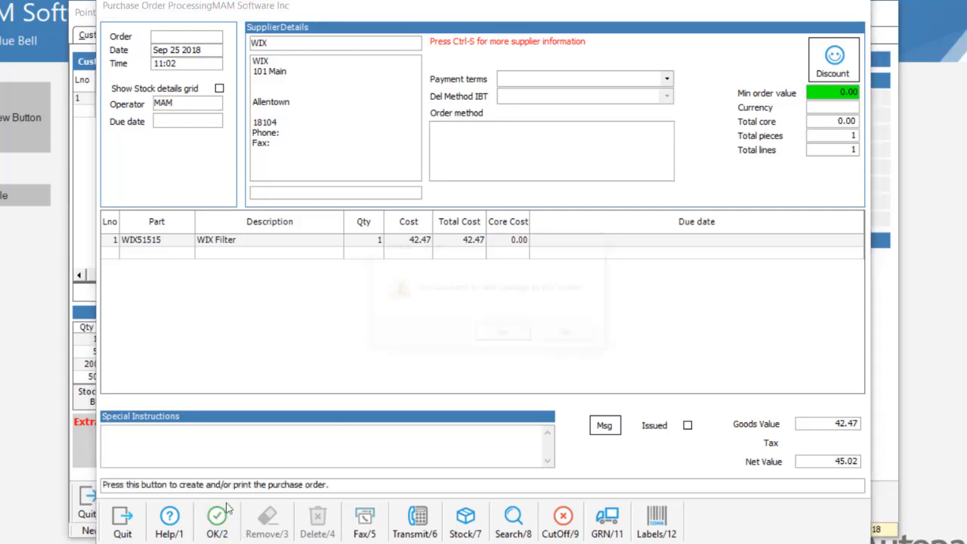
click(573, 335)
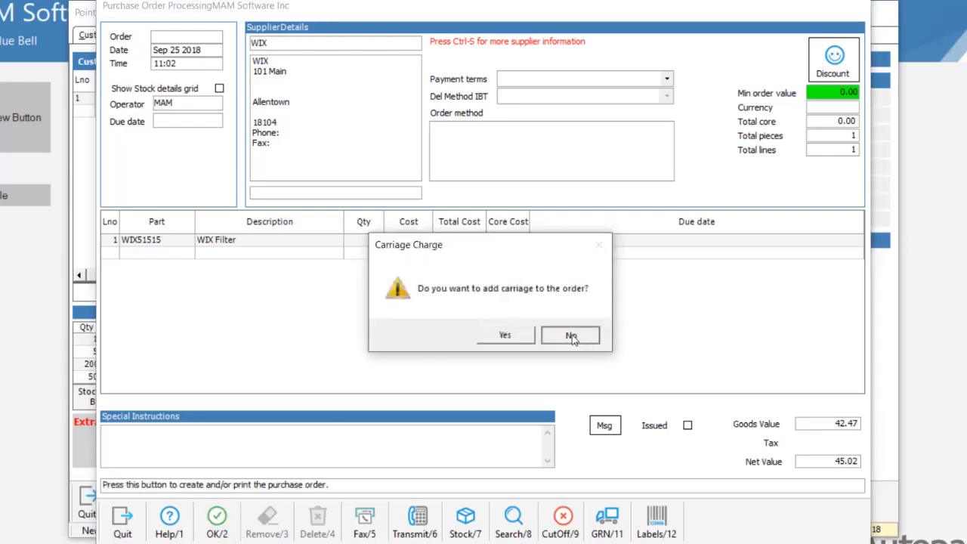
click(380, 370)
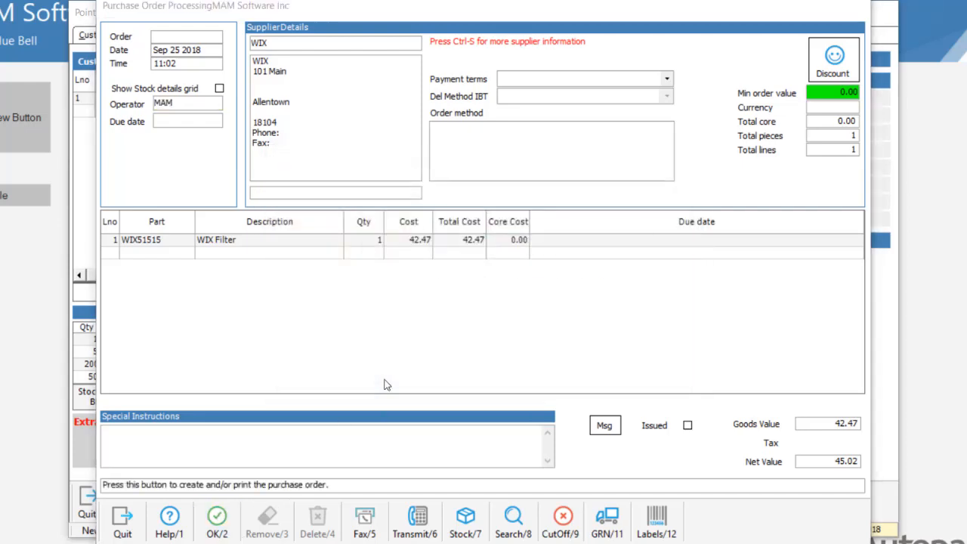
click(609, 339)
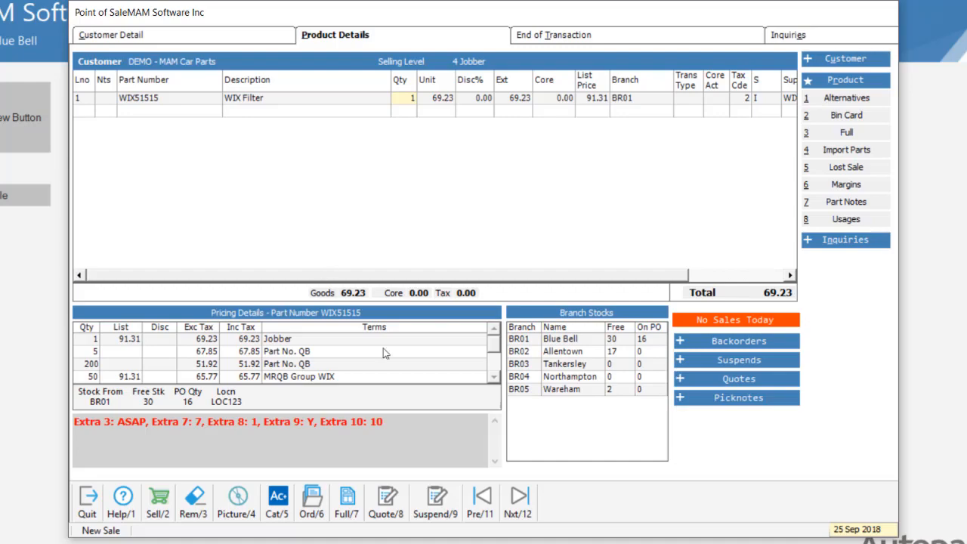
- Try to save the sale as a quote and dismiss the message
click(387, 506)
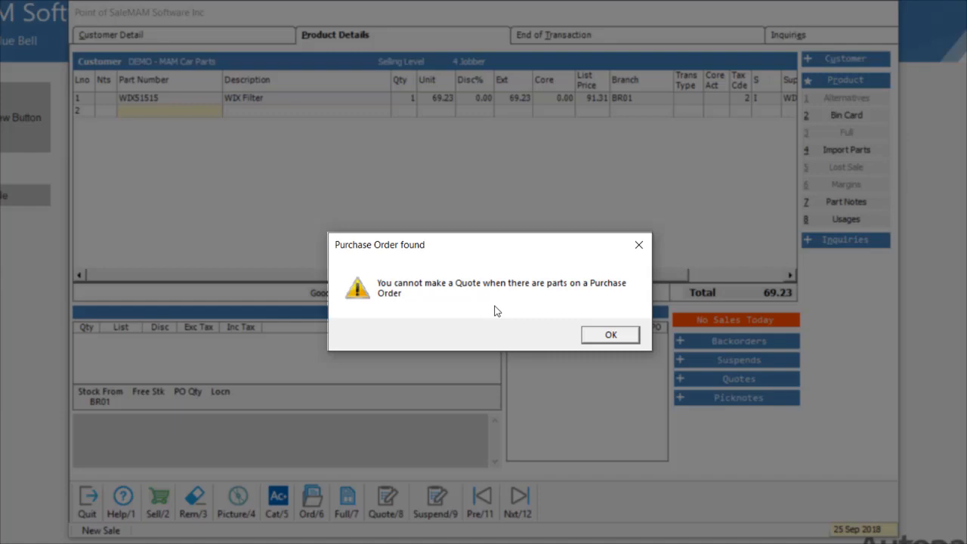
click(610, 335)
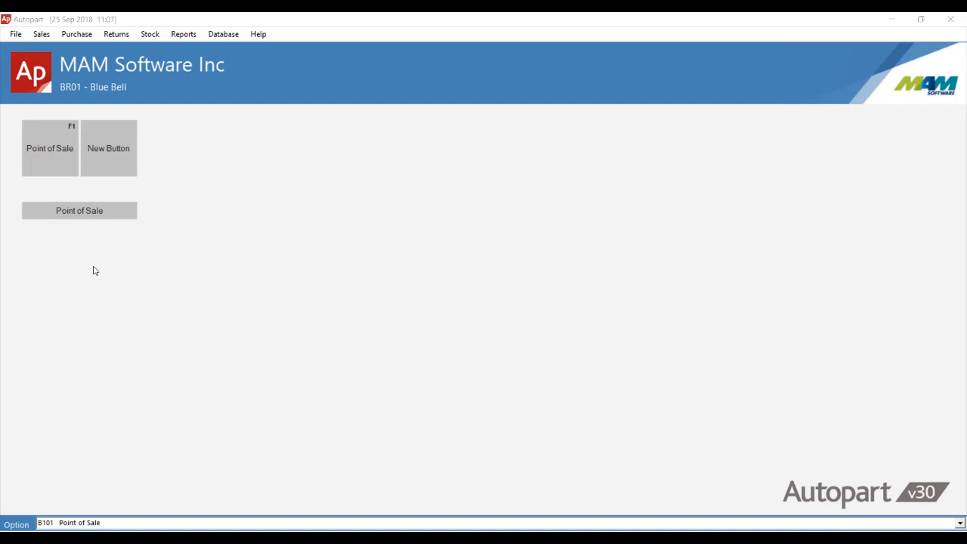
- Start another Point of Sale transaction with operator MAM and customer DEMO
click(42, 34)
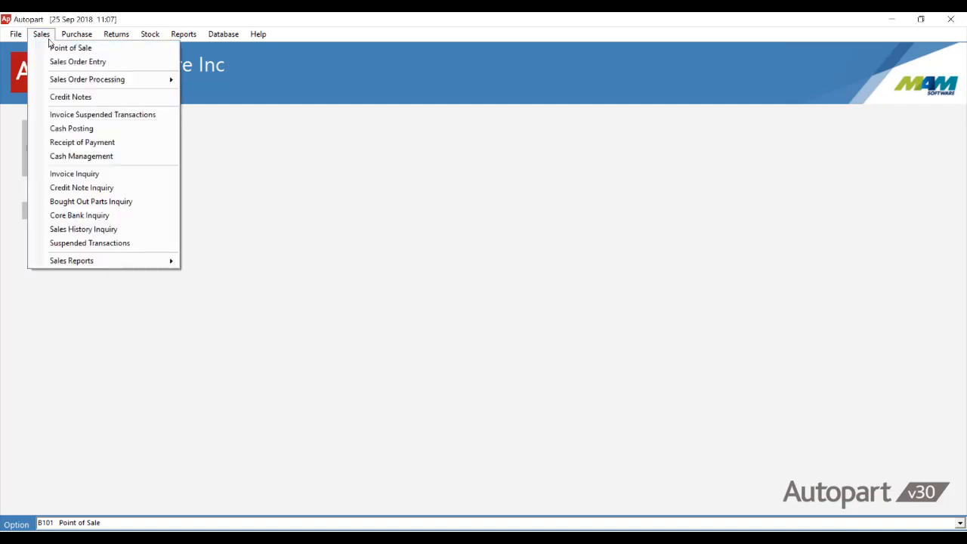
click(97, 49)
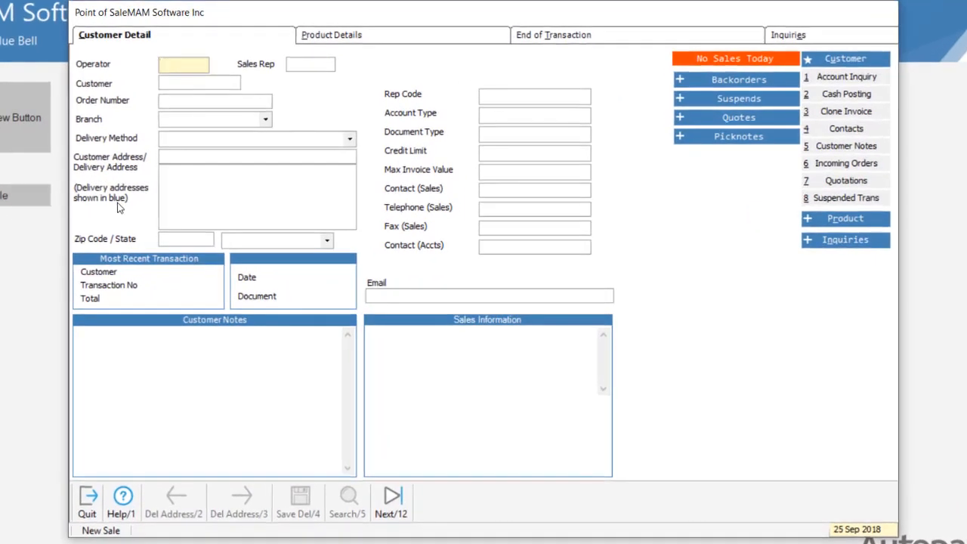
text(MAM)
key(Return)
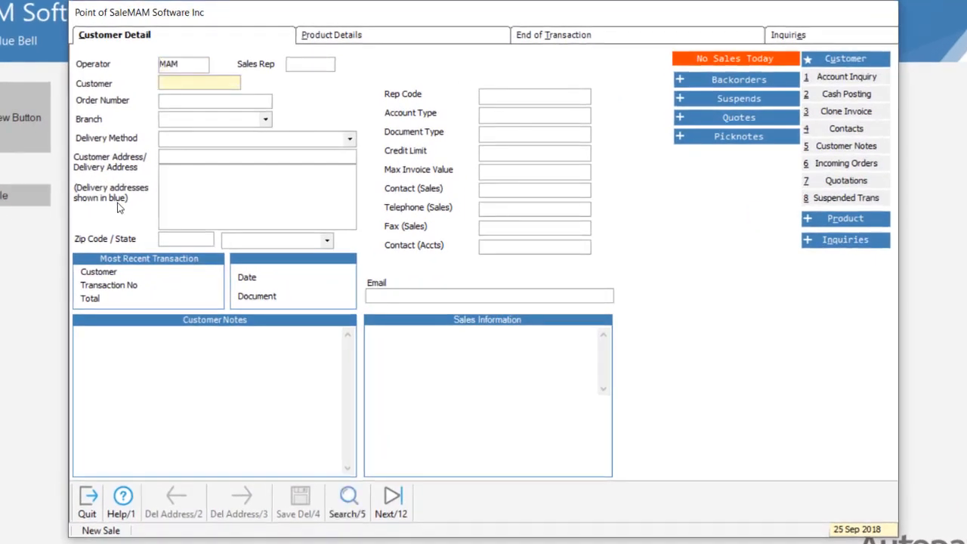
text(DEMO)
key(Return)
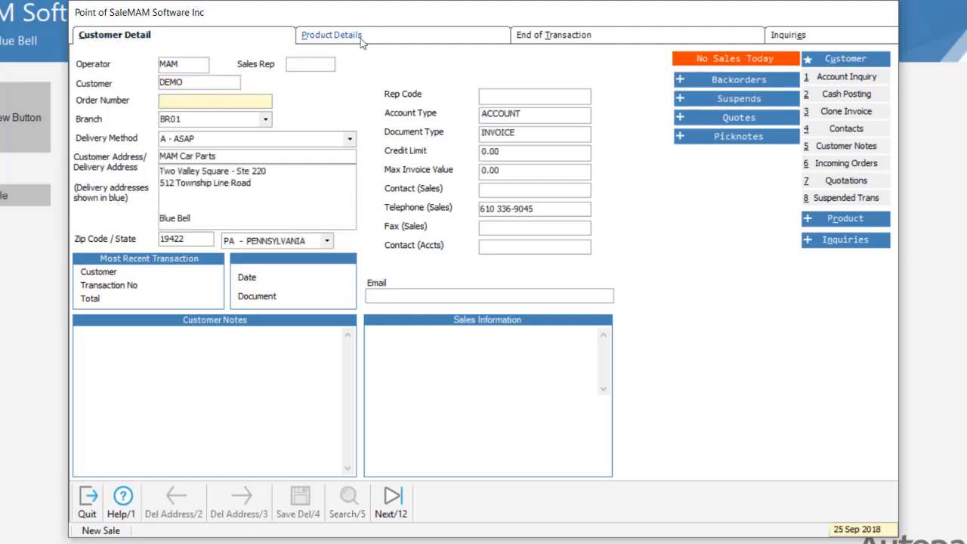
- Add parts WIX51515 and WIX51516 to the product lines
click(385, 33)
text(wix51515)
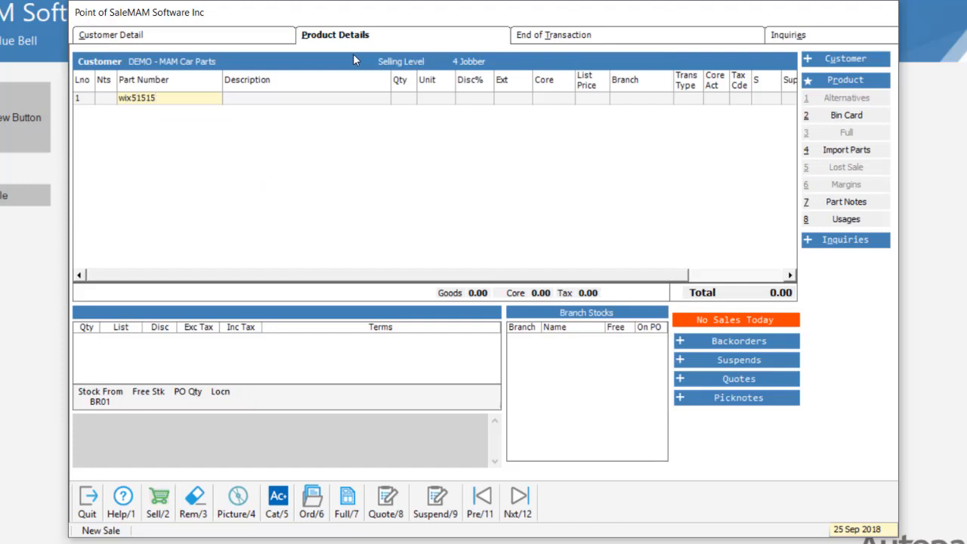
key(Return)
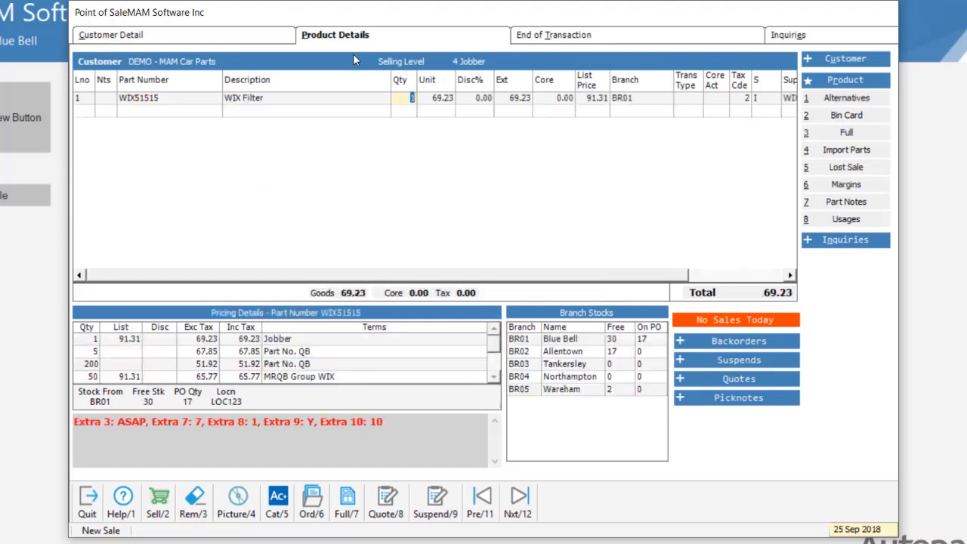
text(wix51516)
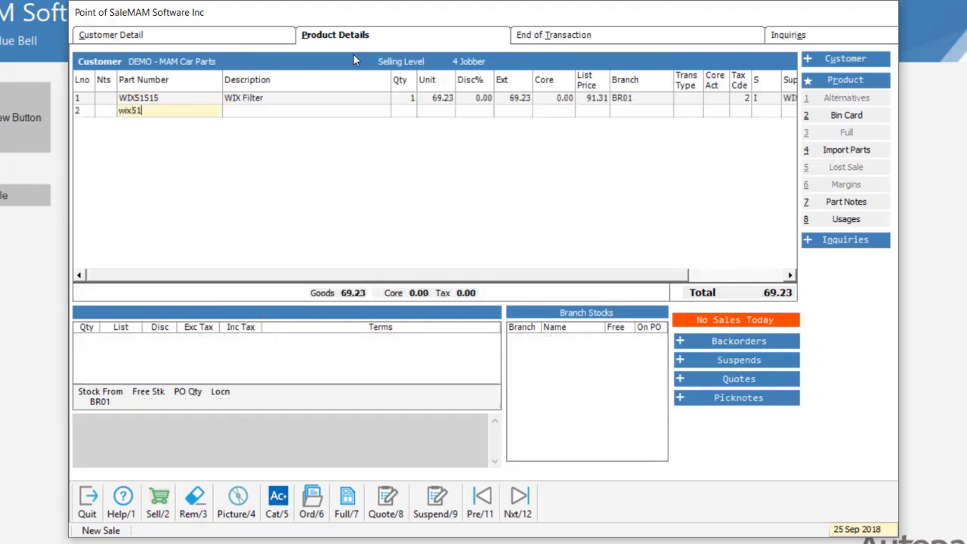
key(Return)
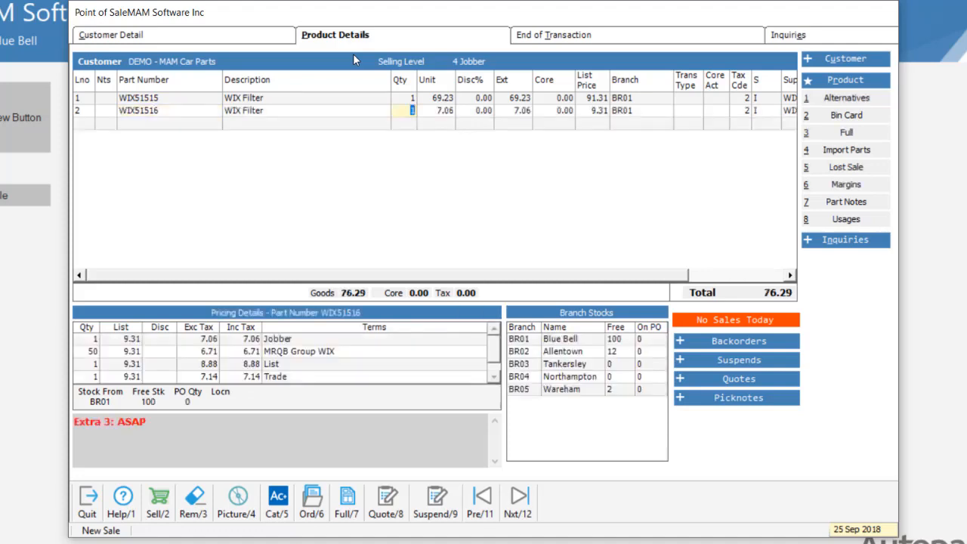
- Open Margins for WIX51516 and try a new discount of 45%
click(846, 184)
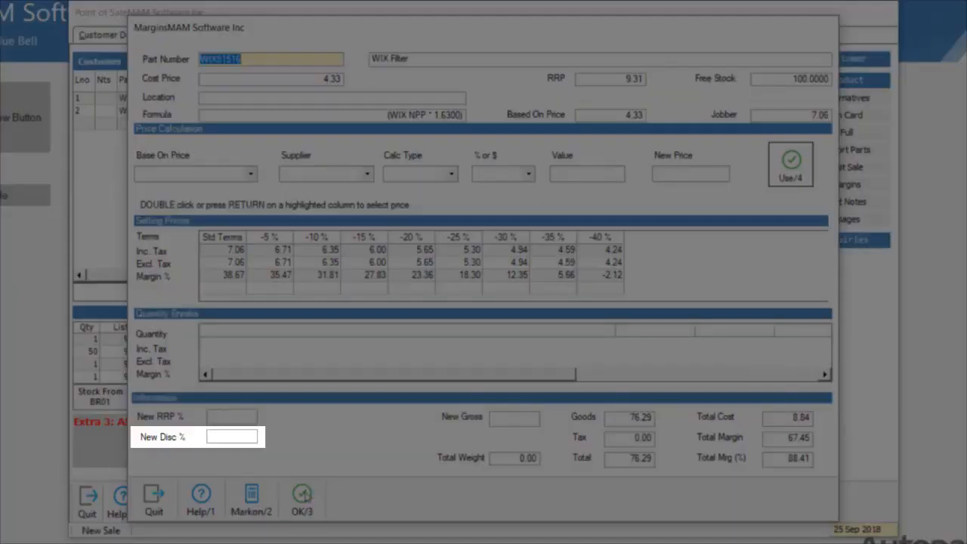
click(232, 439)
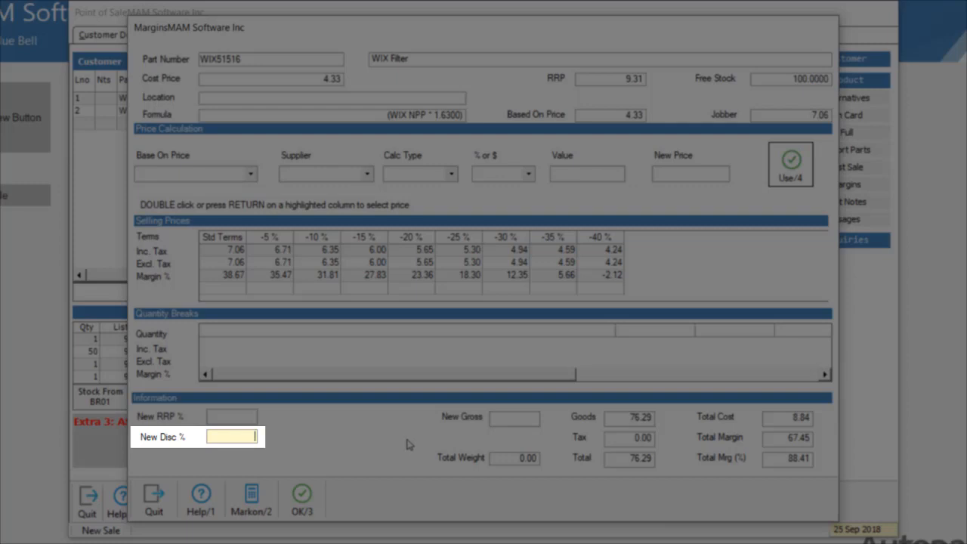
text(45)
key(Return)
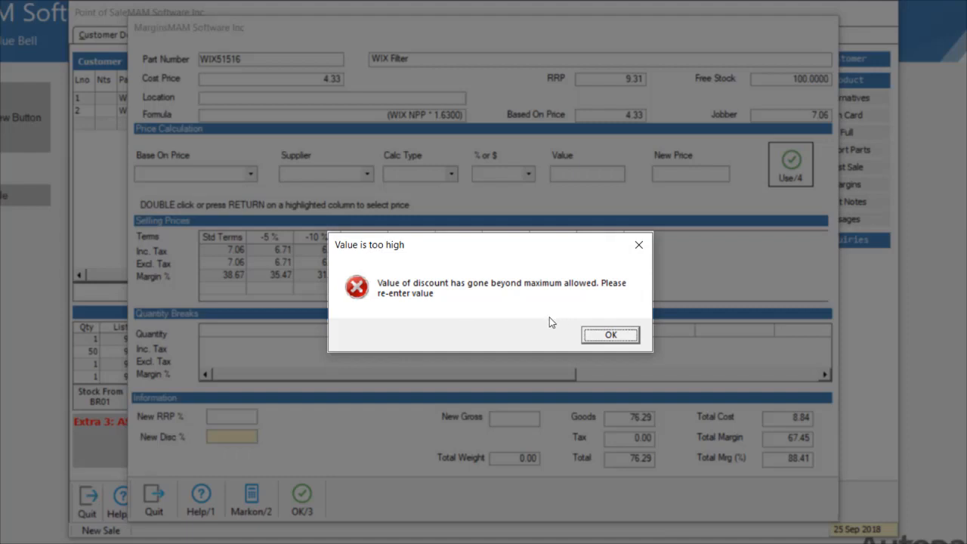
click(610, 334)
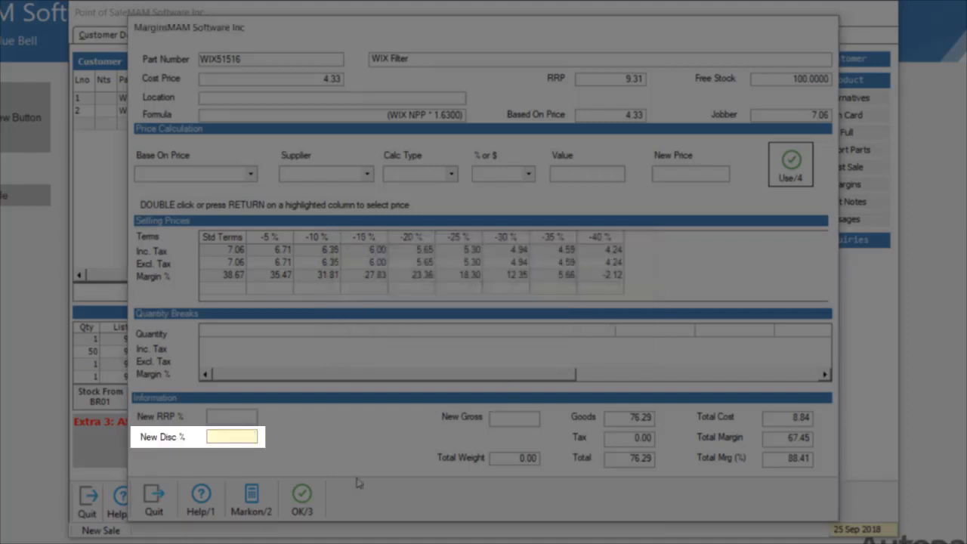
- Set the new discount to 35% and approve the price override with reason Margin Protection
text(35)
key(Return)
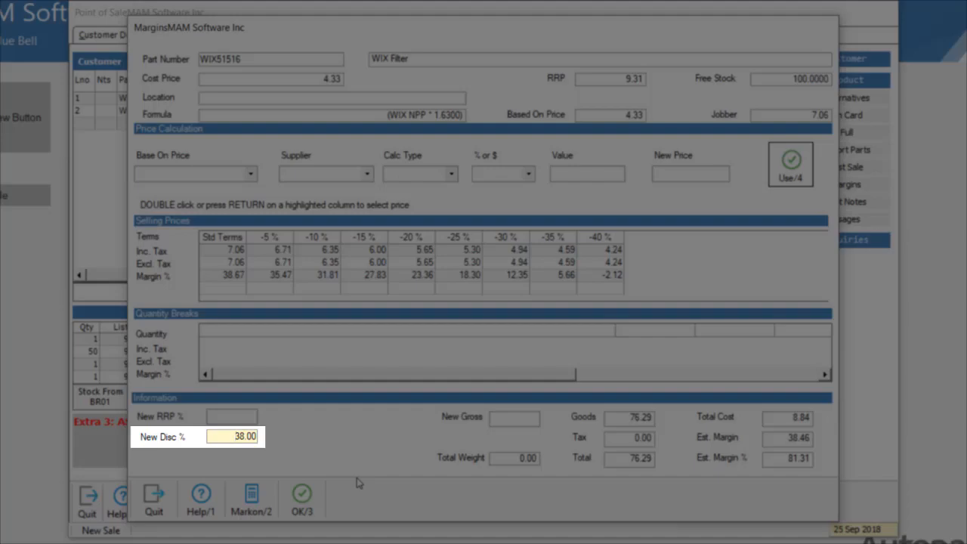
click(302, 502)
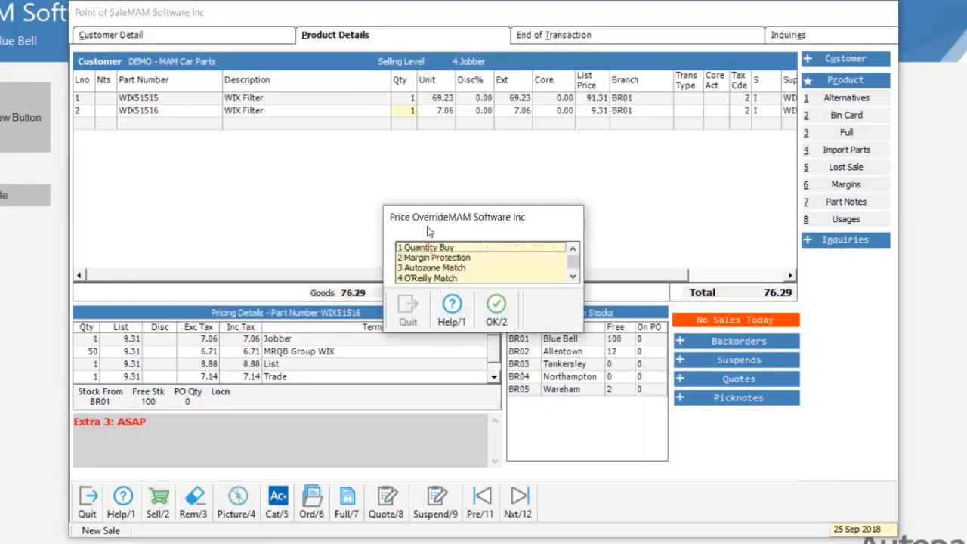
click(433, 258)
click(496, 310)
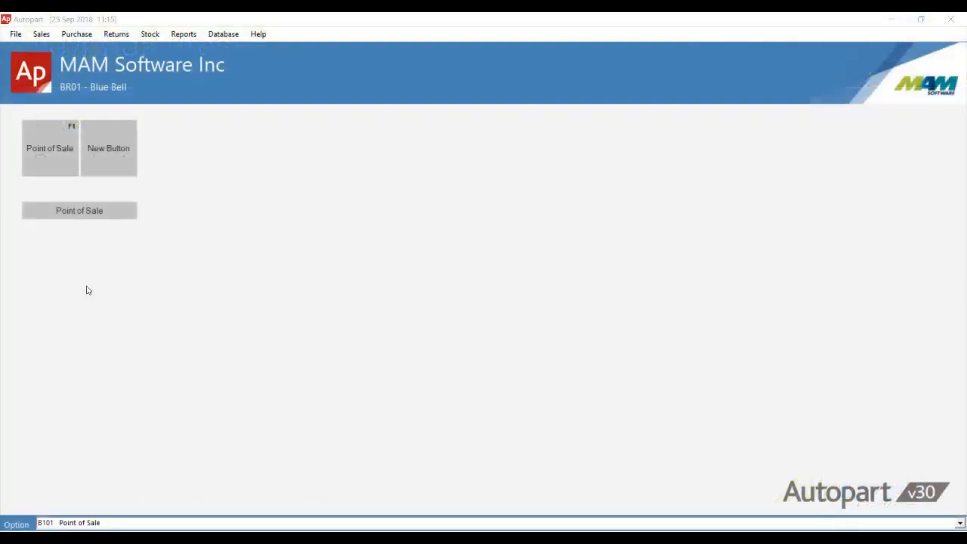
- Reopen Point of Sale and enter operator MAM and customer DEMO
click(46, 35)
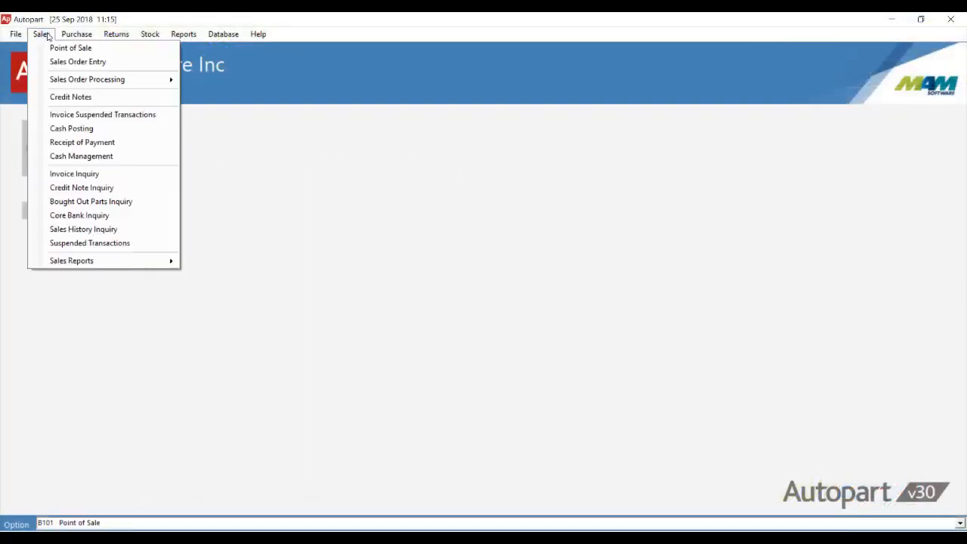
click(48, 48)
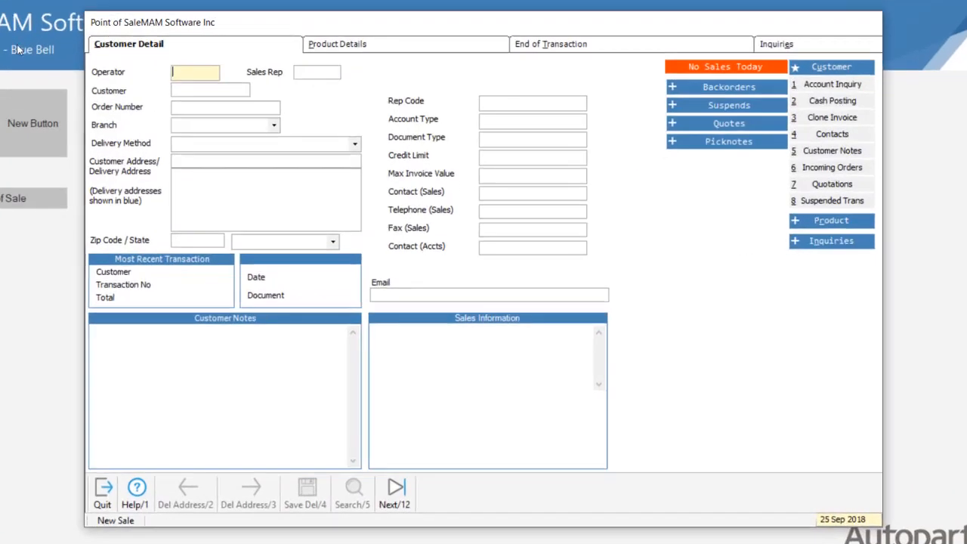
text(MAM)
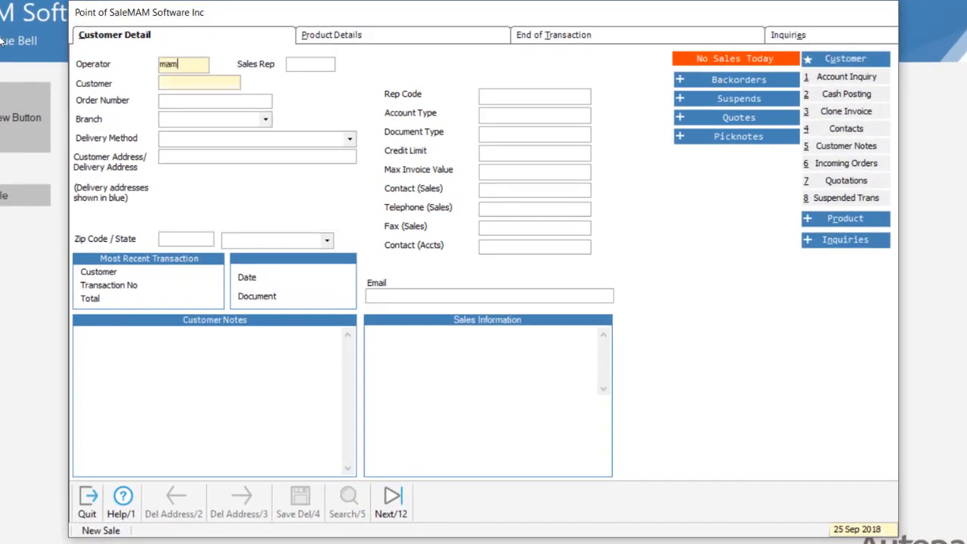
key(Return)
text(DEMO)
key(Return)
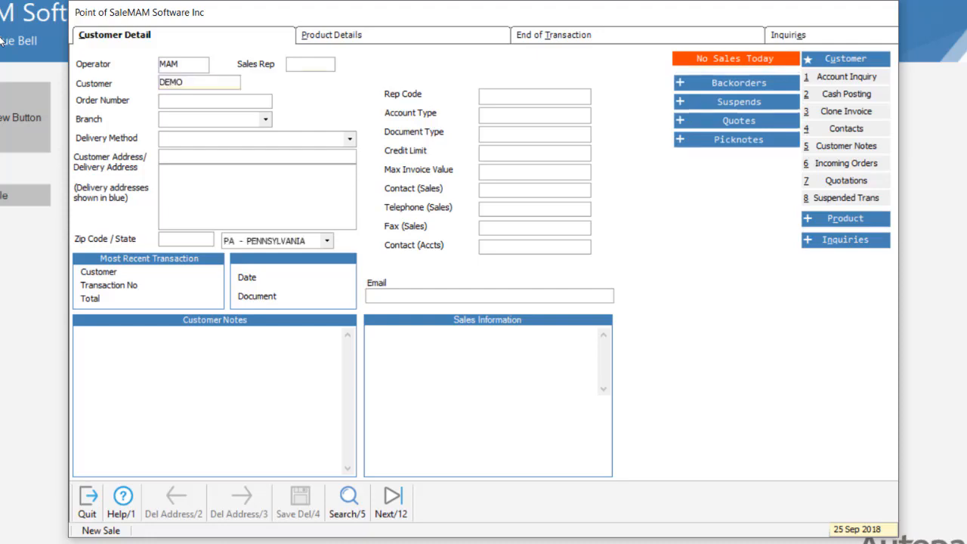
- Add part WIX51555 to the sale's product lines
click(326, 37)
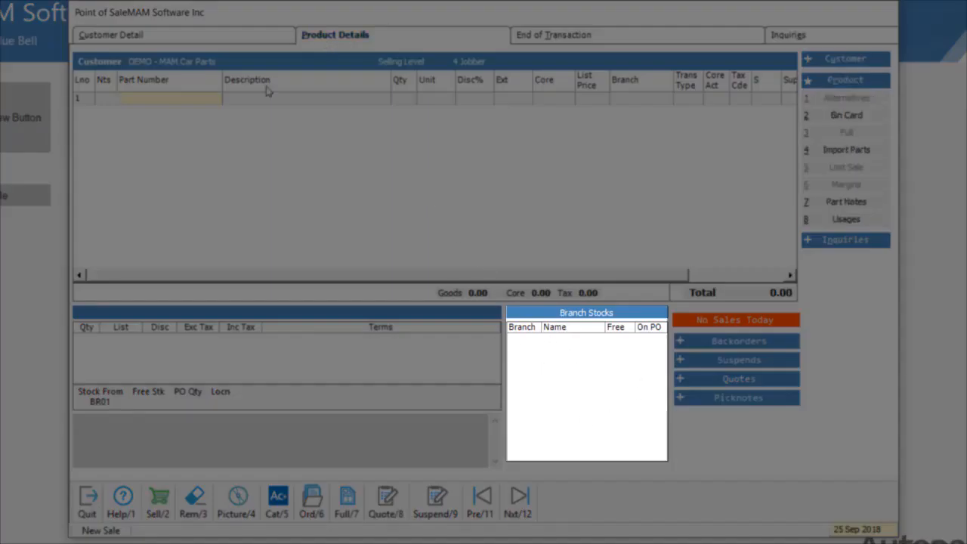
text(wix5155)
text(5)
key(Return)
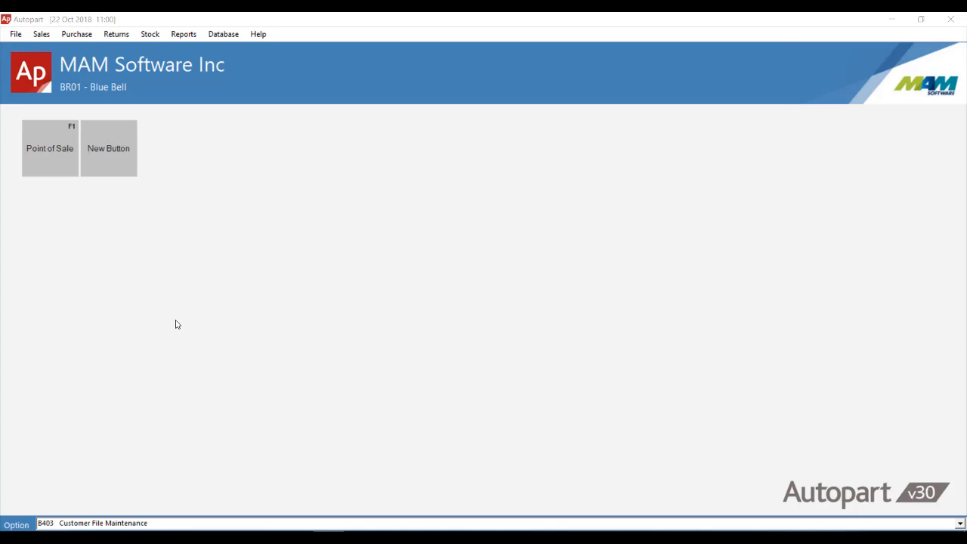
- Open customer 10 in Customer File Maintenance and review its Extra Details settings, then close the form
click(228, 39)
click(232, 51)
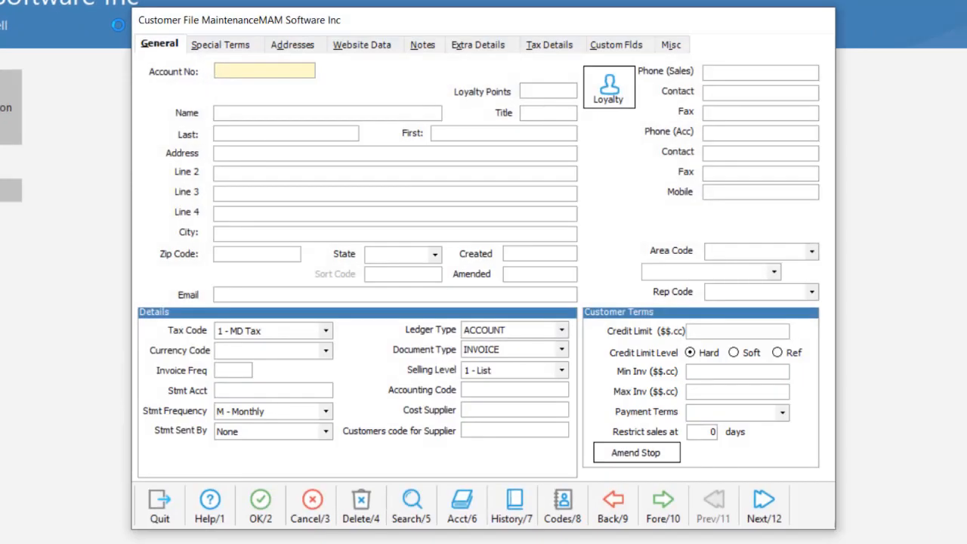
text(10)
key(Return)
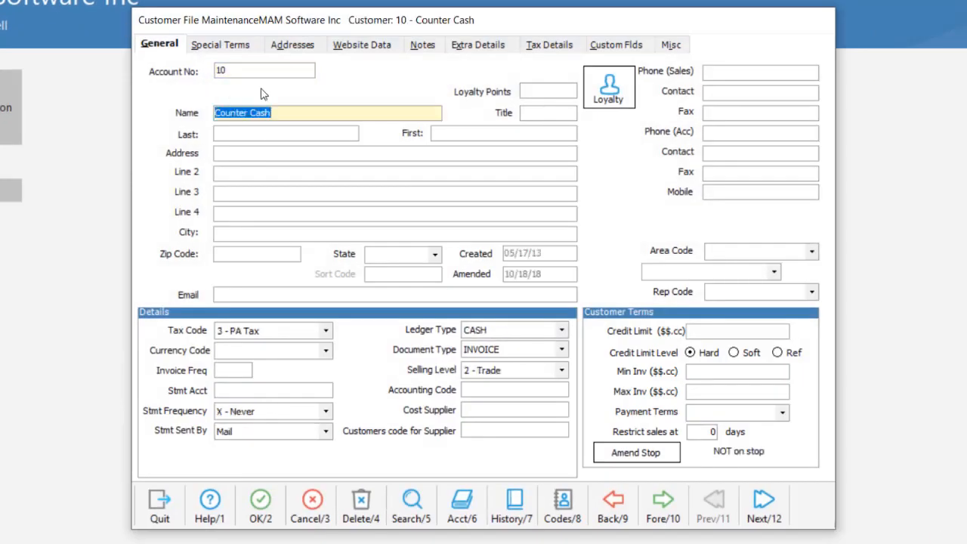
click(482, 45)
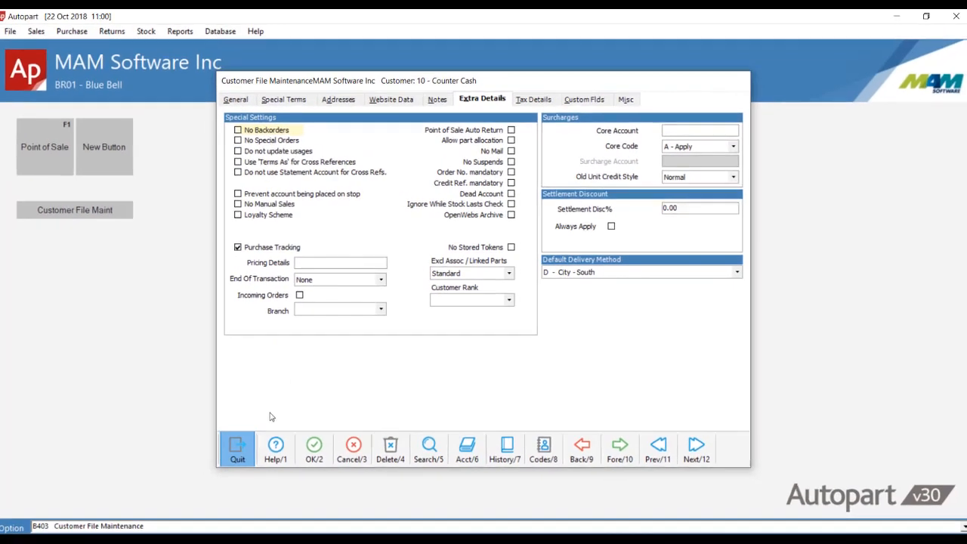
click(181, 489)
- Open part EXI24C in Product and price file maintenance and review its Other Information settings, then close it
click(222, 34)
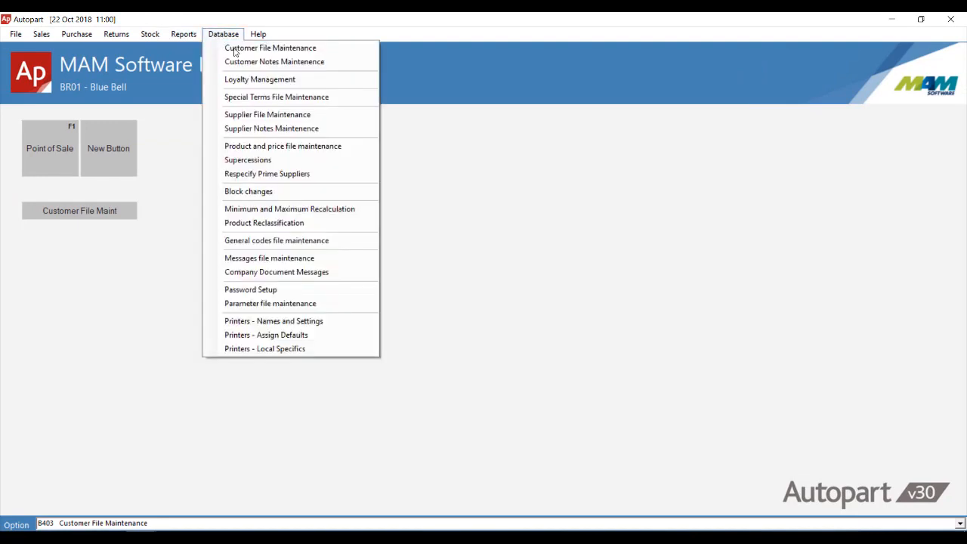
click(300, 148)
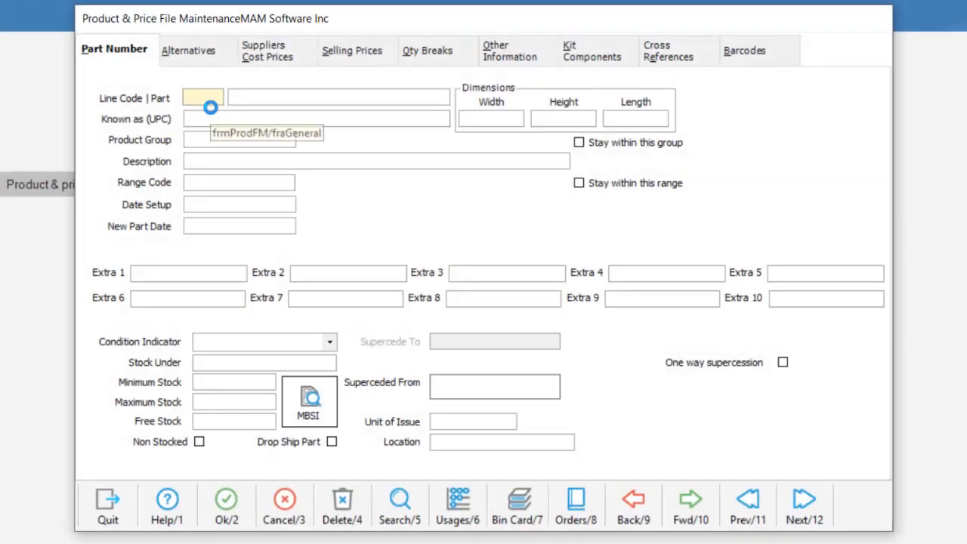
text(EXI)
key(Tab)
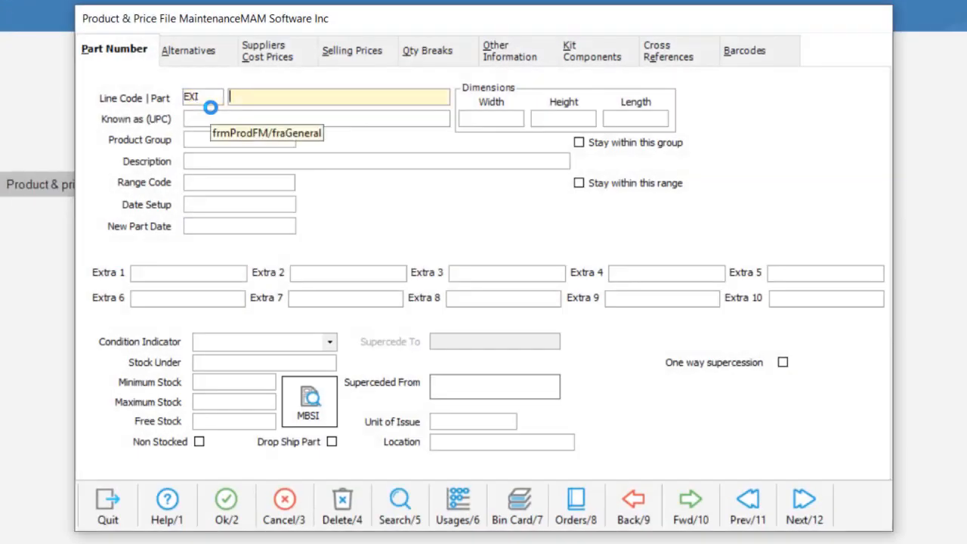
text(24C)
key(Return)
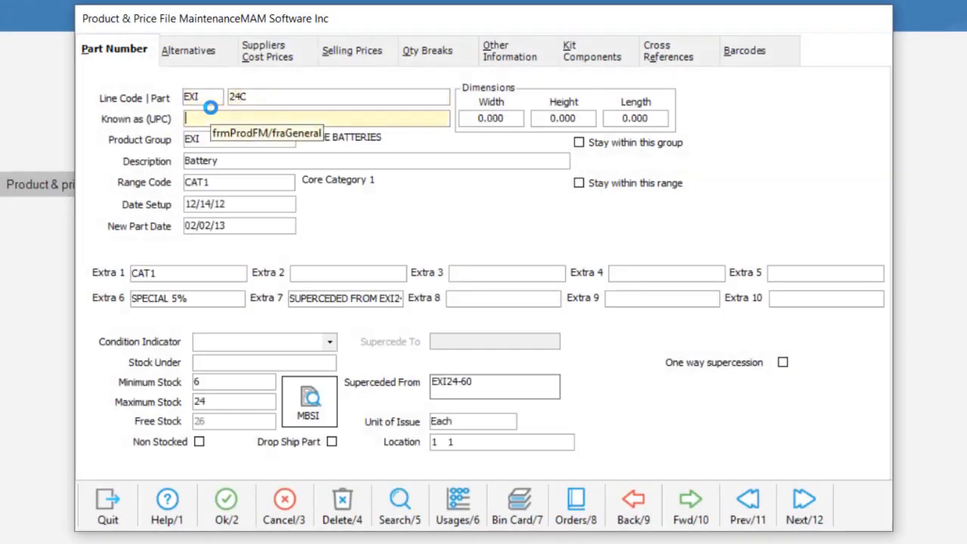
click(522, 59)
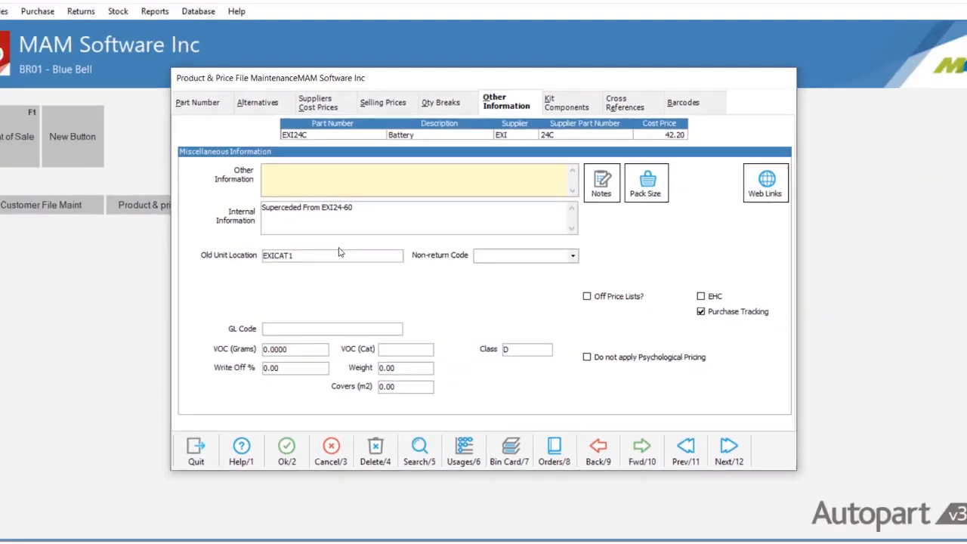
key(Escape)
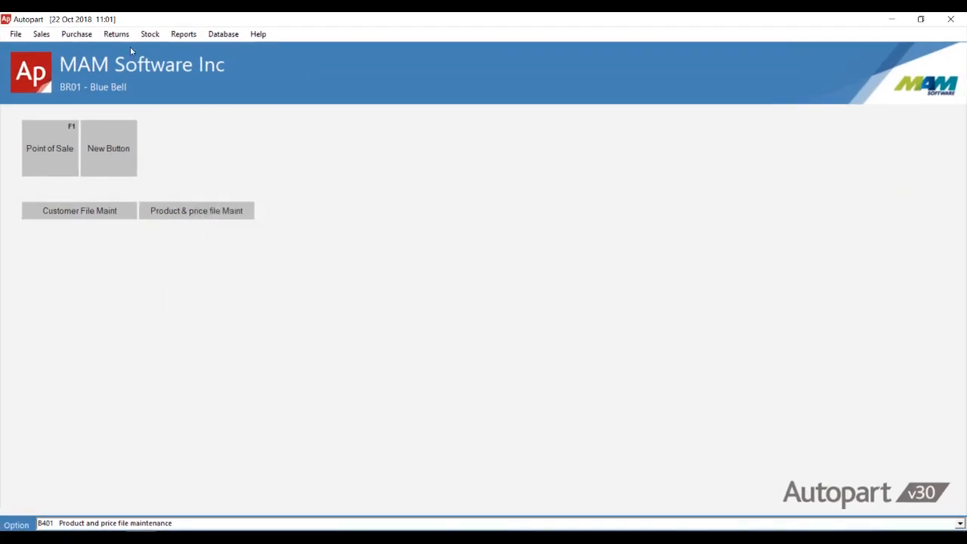
- Open Point of Sale with operator MAM, customer 10 and order number Order 1, and go to the product lines
click(36, 34)
click(48, 47)
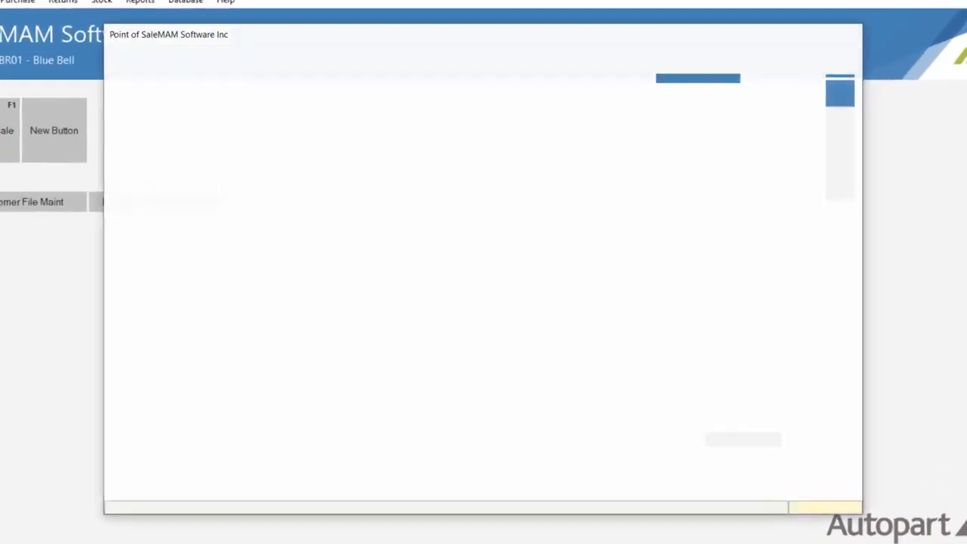
text(mqm)
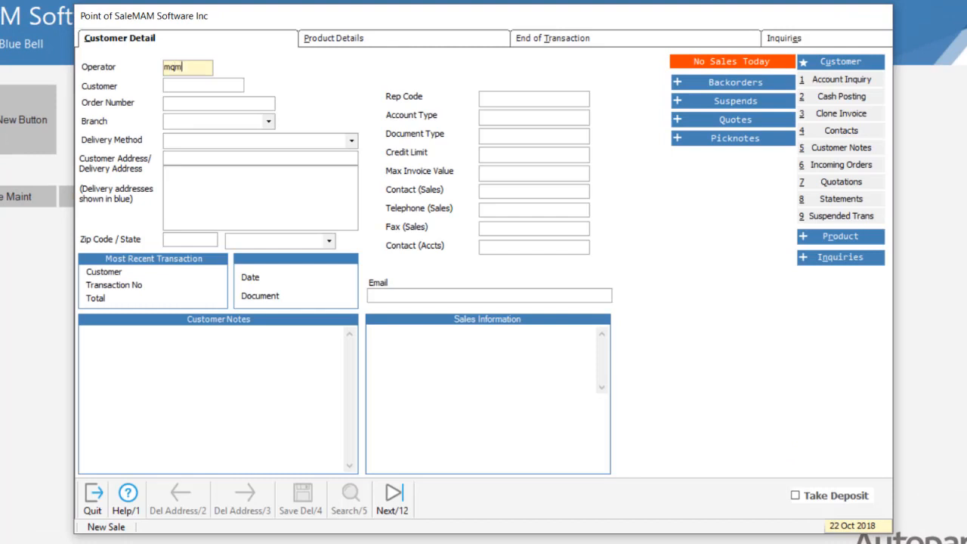
key(BackSpace)
key(BackSpace)
key(BackSpace)
text(mam)
key(Return)
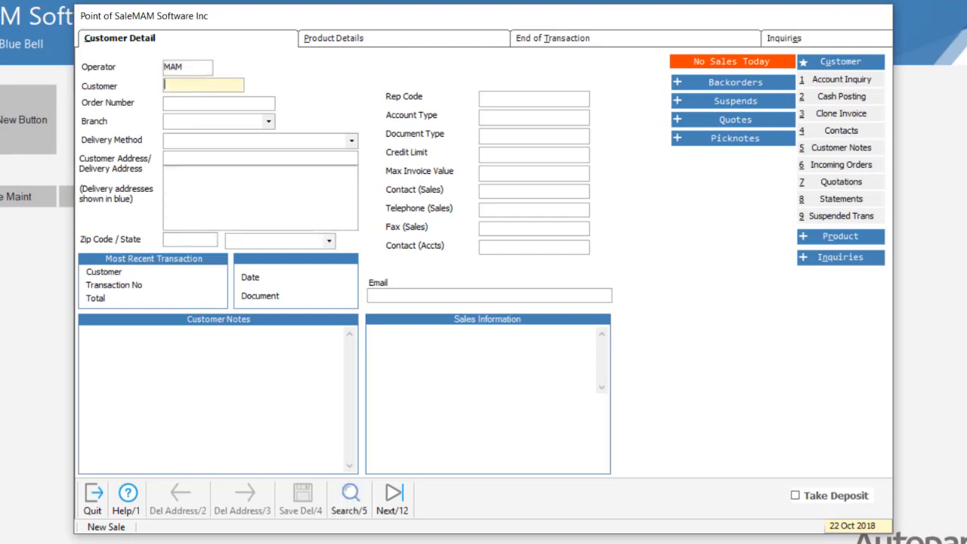
text(10)
key(Return)
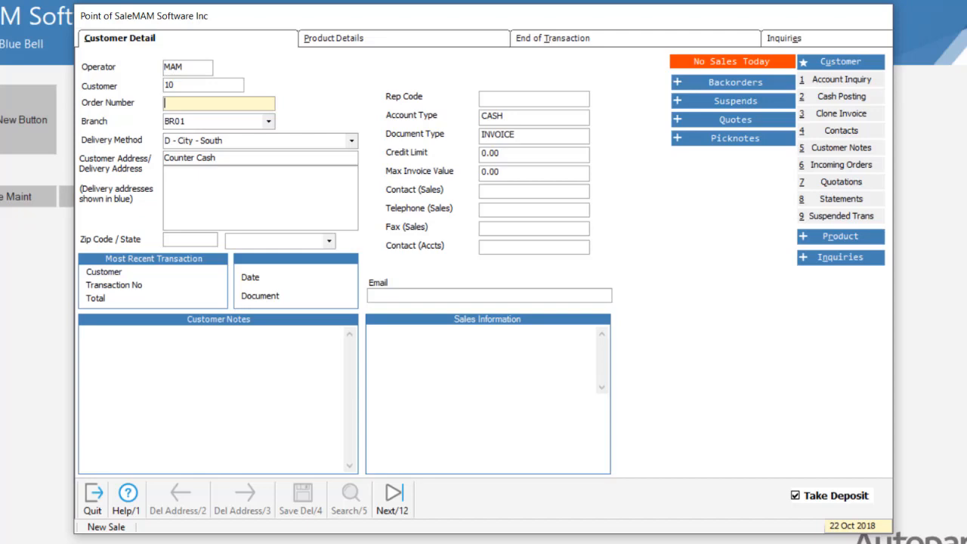
text(Order 1)
click(368, 39)
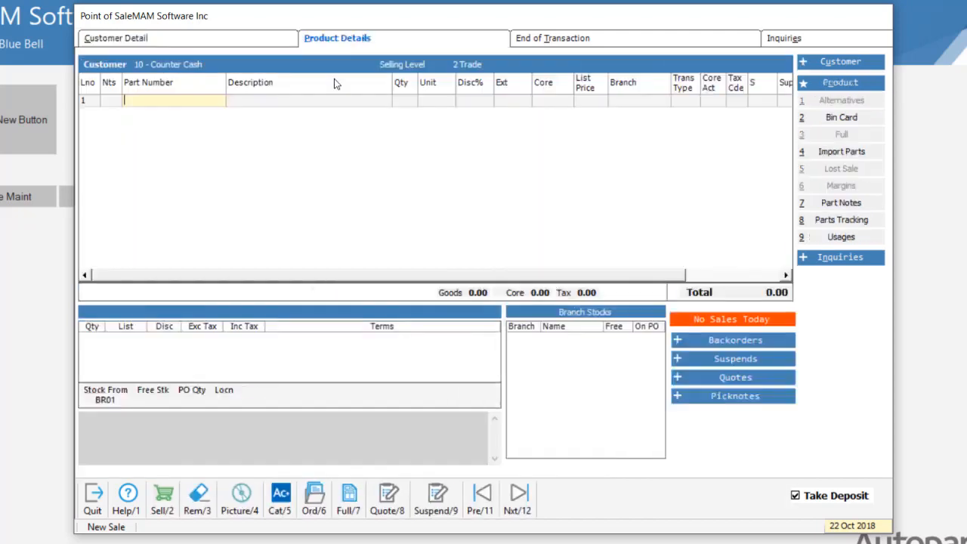
- Add part WIX51515 to the sale and complete it with a cash payment
text(wix51515)
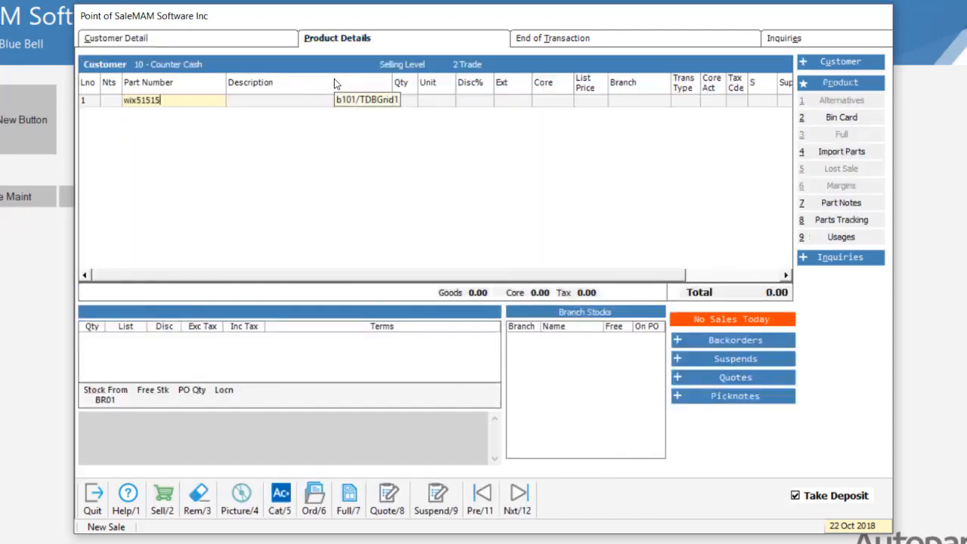
key(Return)
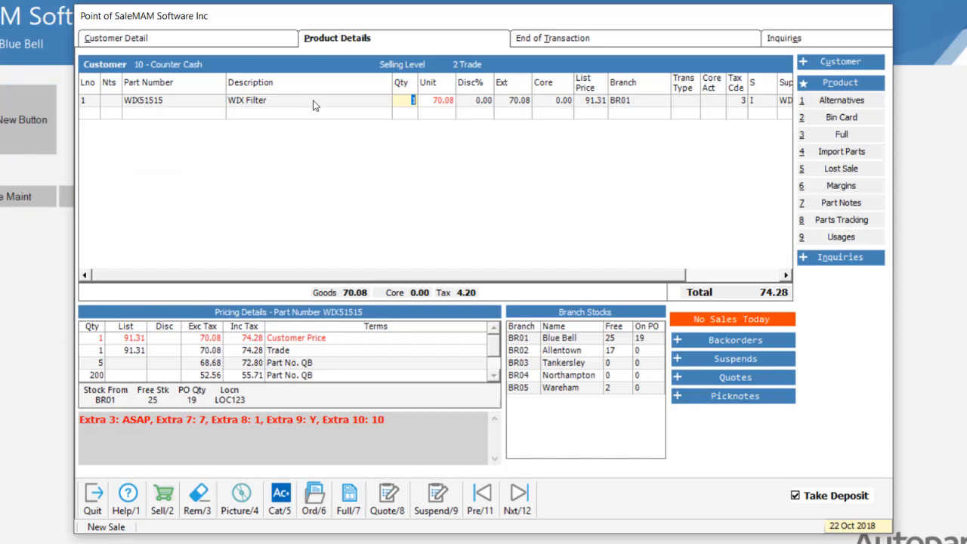
click(164, 505)
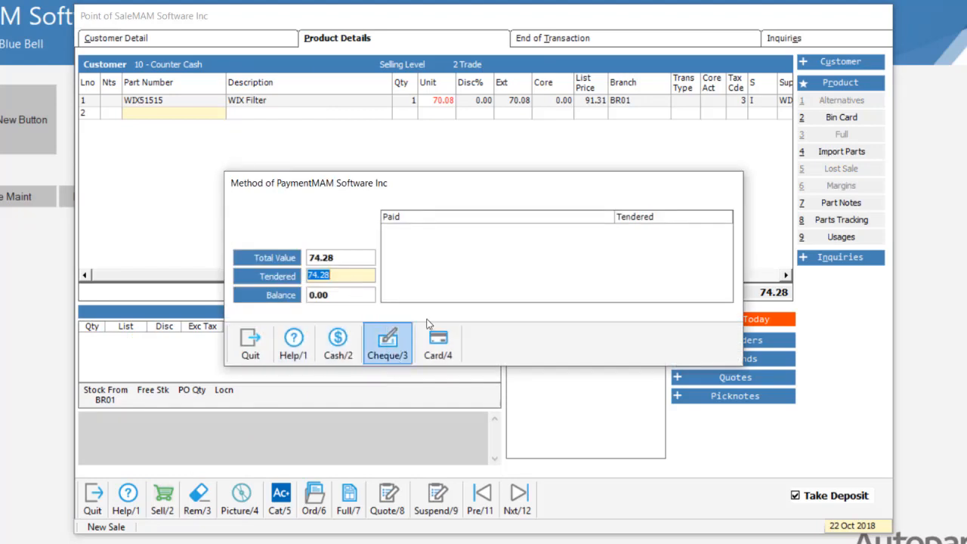
click(338, 342)
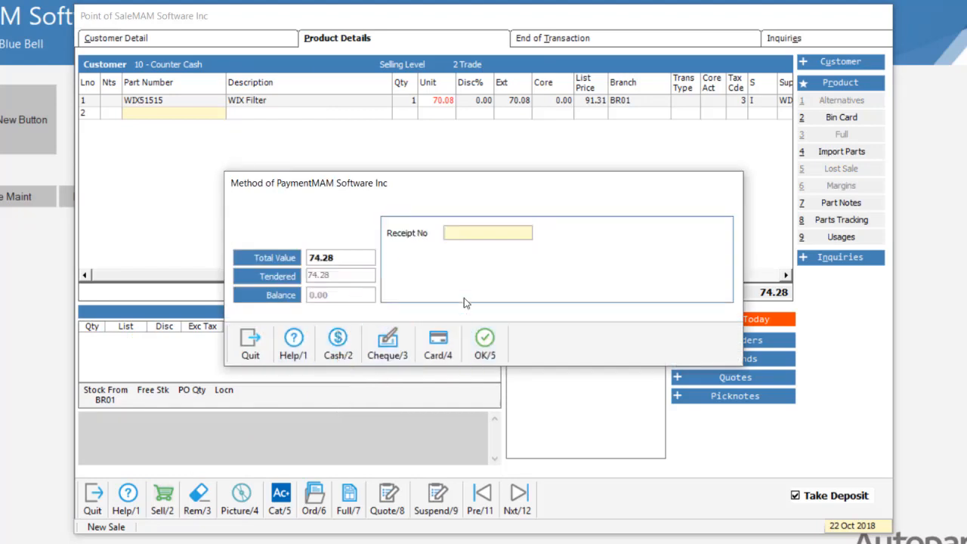
click(484, 344)
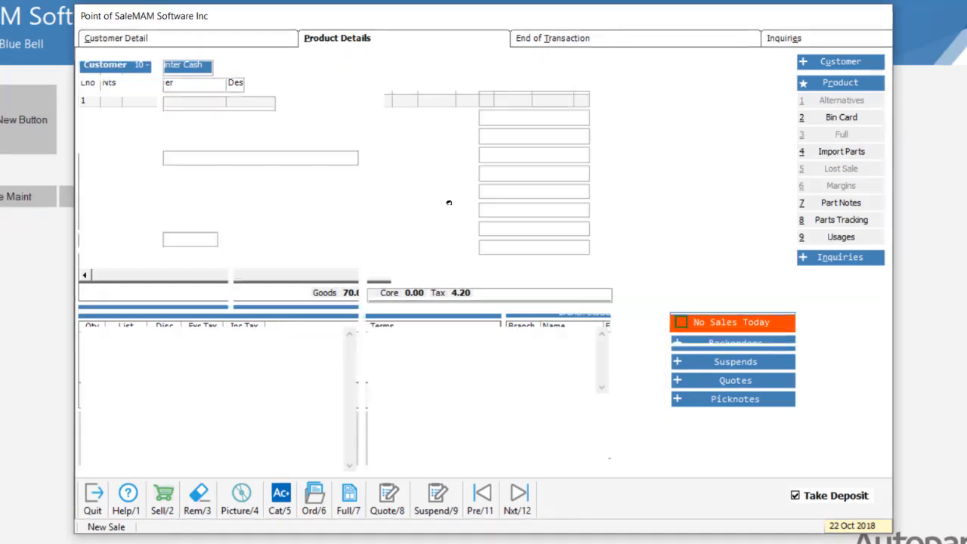
- Start a new sale for customer 10 with order number Order and return to the product lines
key(Return)
text(10)
key(Return)
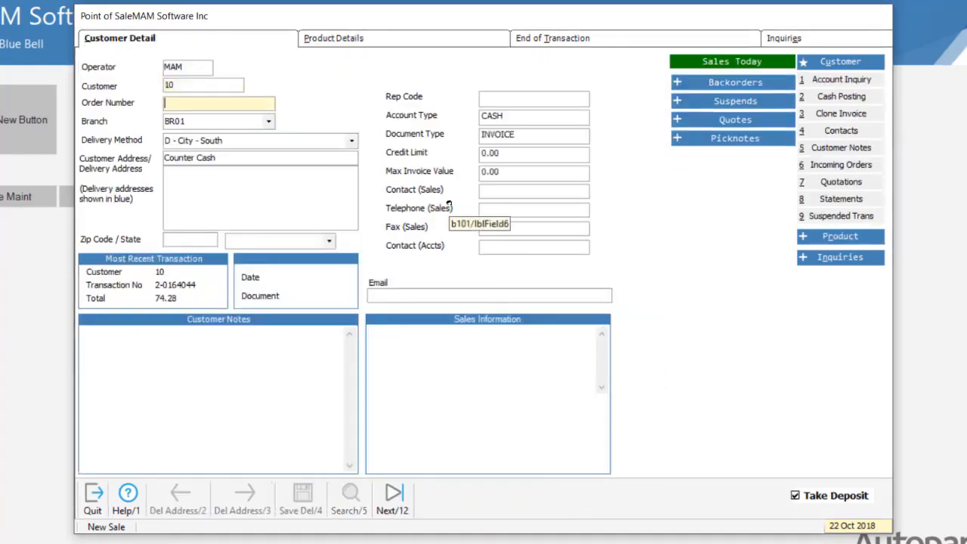
text(O)
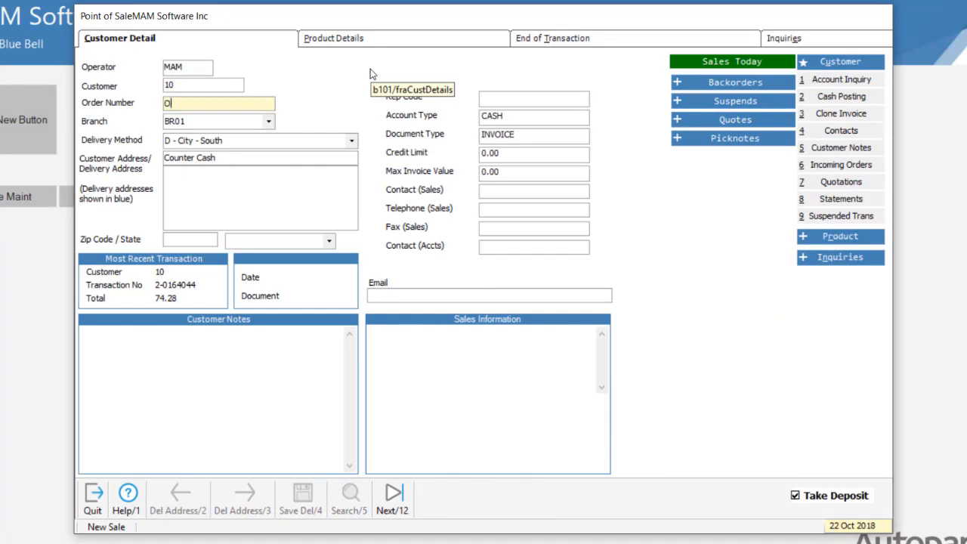
text(rder 2)
click(383, 39)
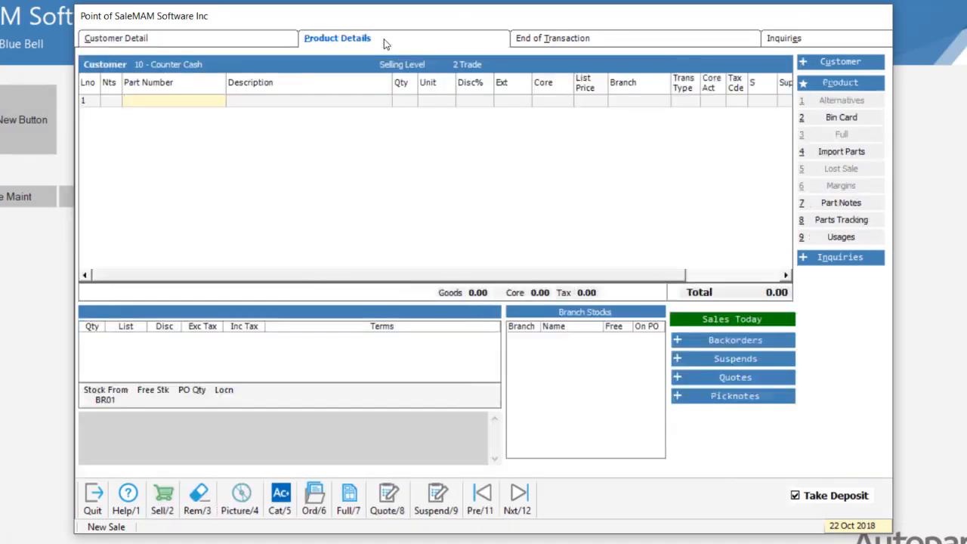
- Add part EXI24C to the sale and sell it, opening the loyalty customer record
text(exi24c)
key(Return)
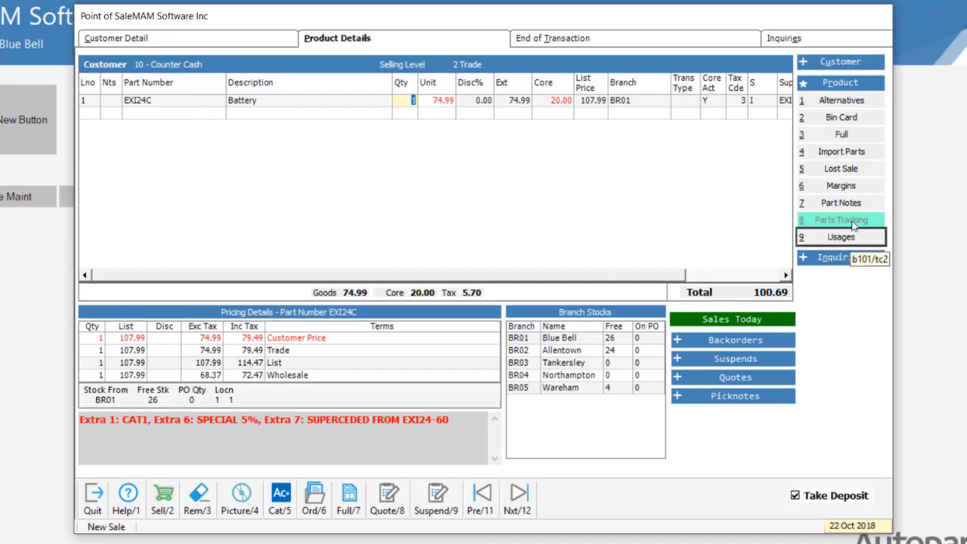
click(163, 504)
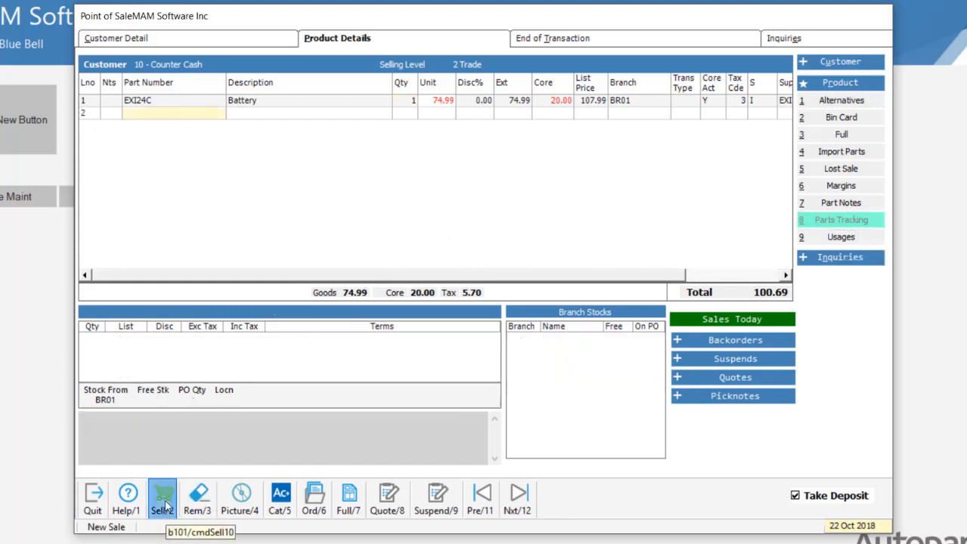
click(163, 504)
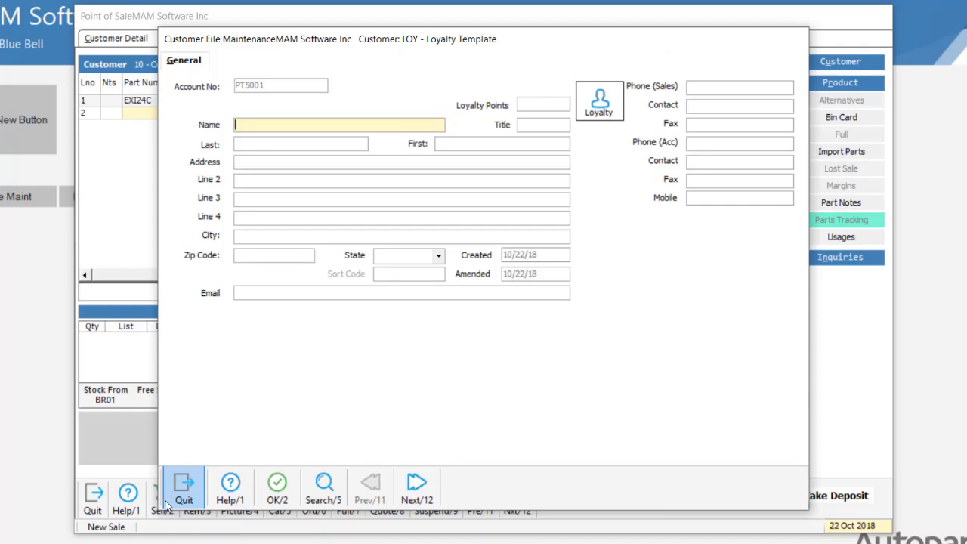
- Enter the loyalty customer name MAM Software and try to save the record, dismissing the warning
text(MAM Software)
key(Return)
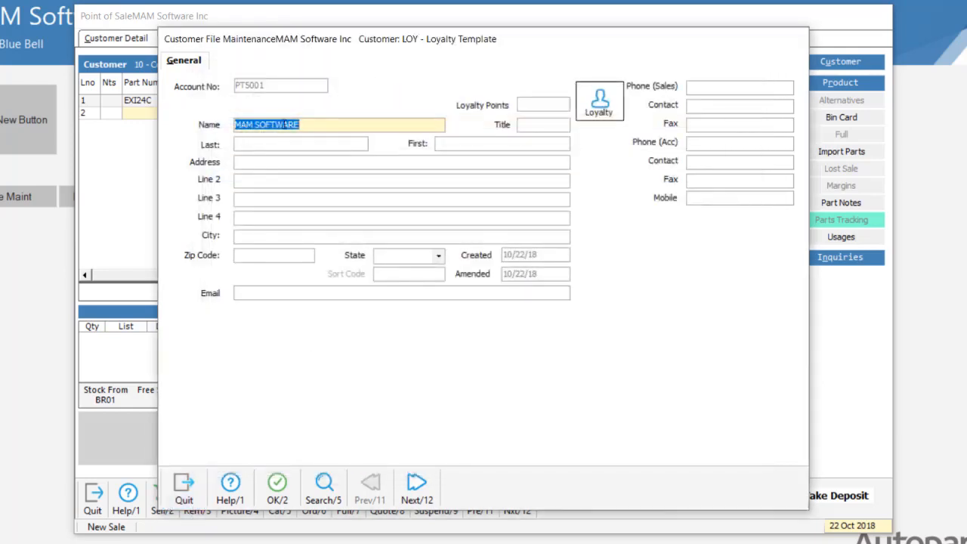
click(279, 489)
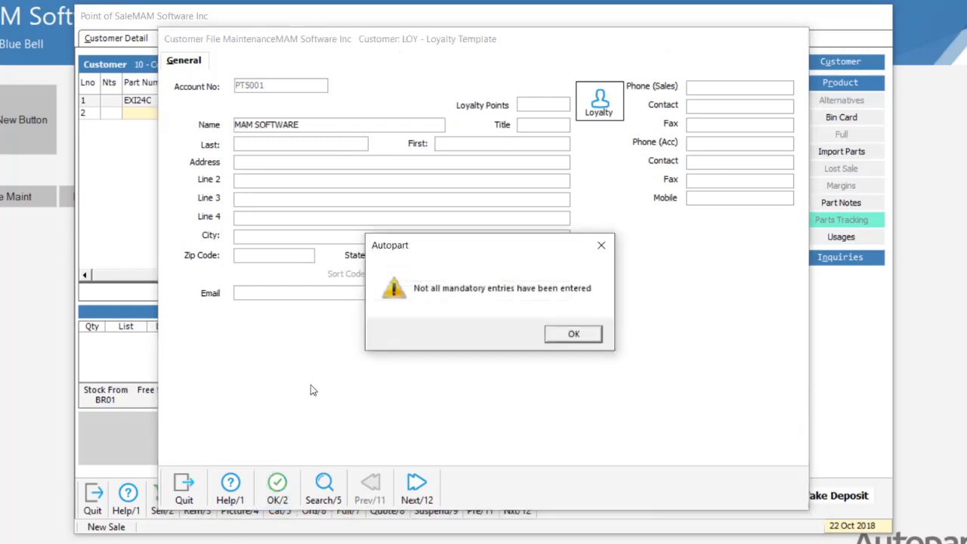
click(574, 334)
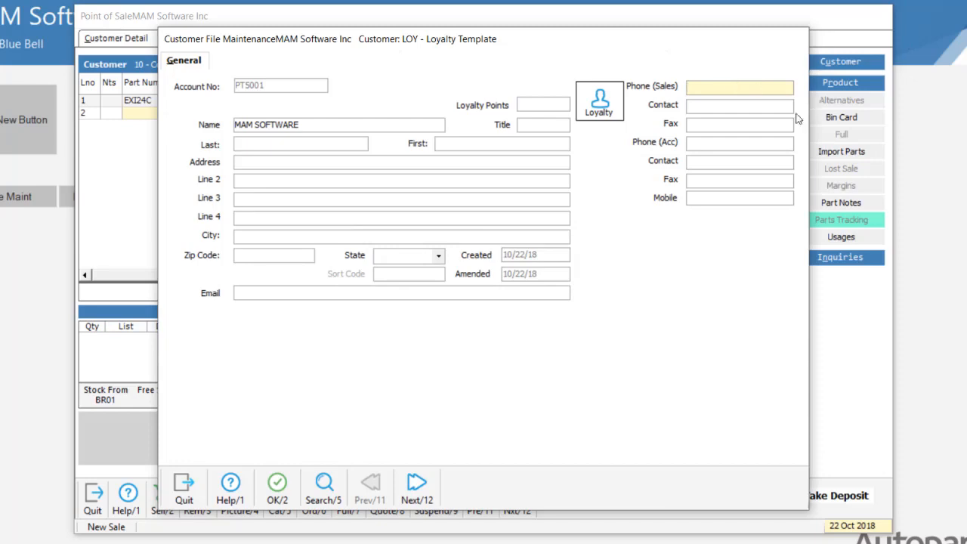
- Fill in the loyalty customer's sales phone number
text(123 654)
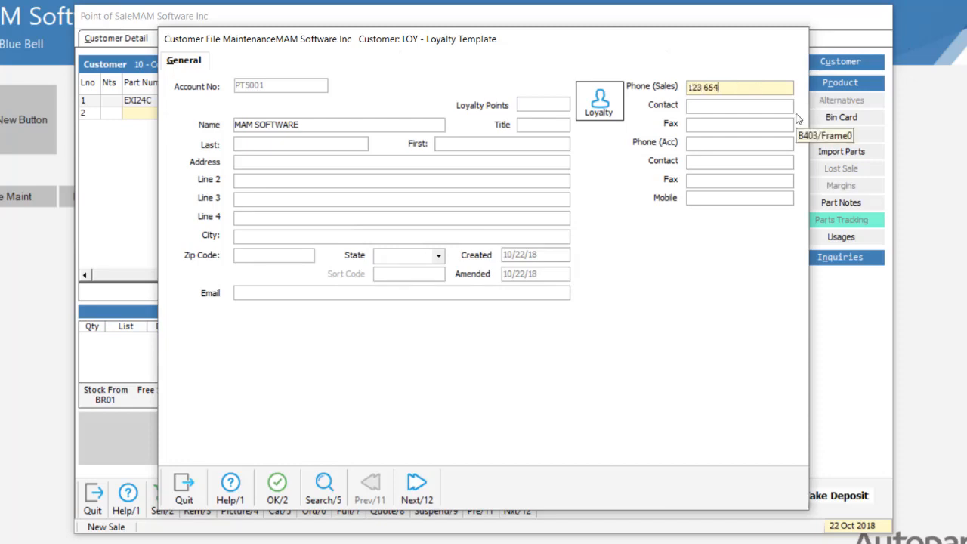
text( 789)
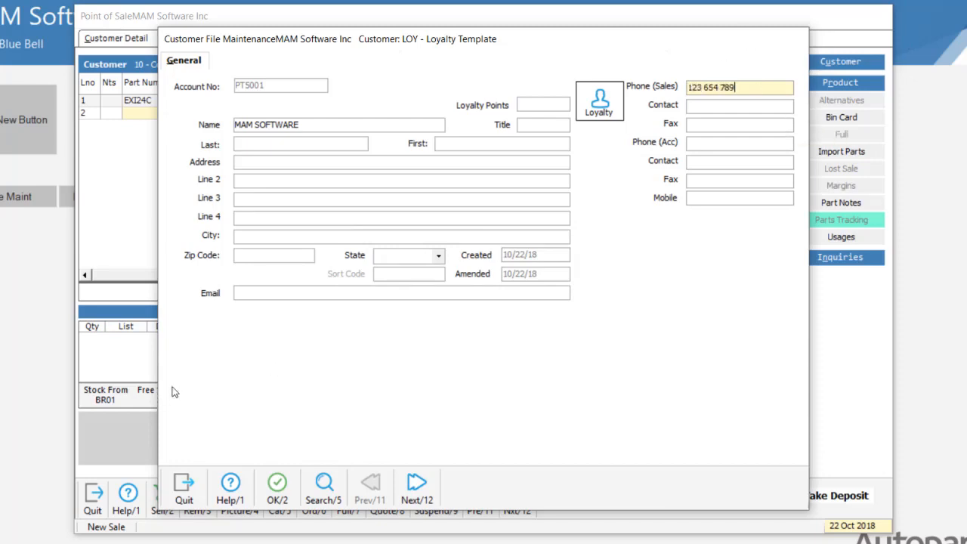
- Fill in the loyalty customer's e-mail address and decline replacing the details with the matching account
click(262, 294)
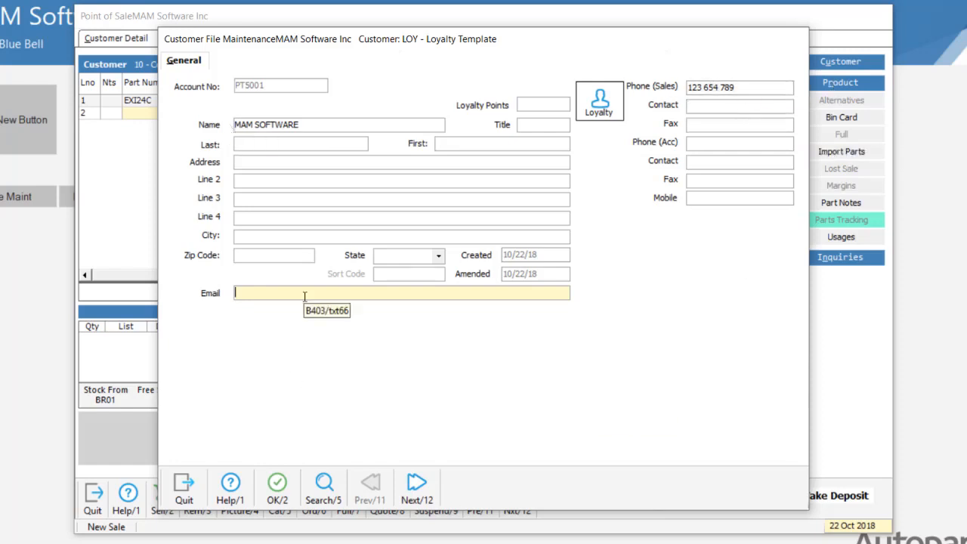
text(email@email.com)
key(Return)
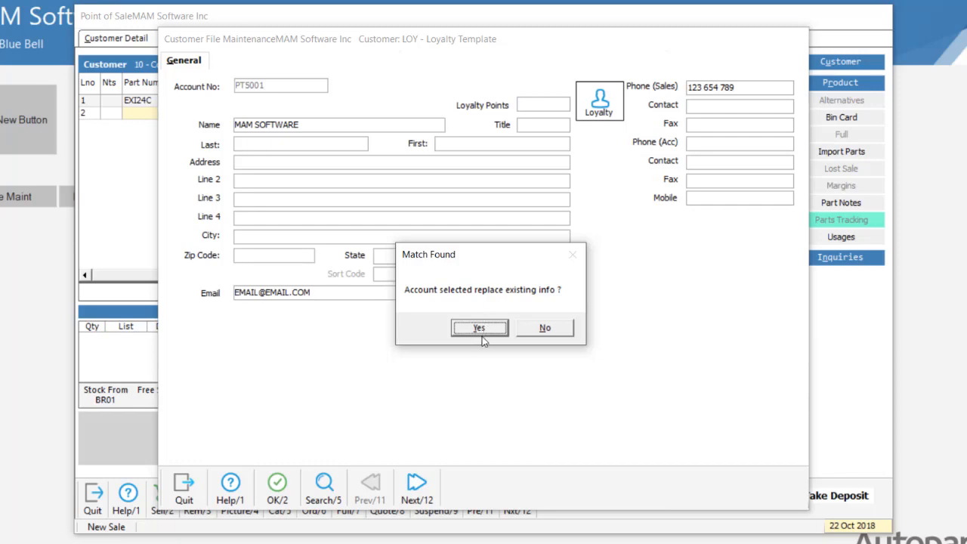
click(547, 329)
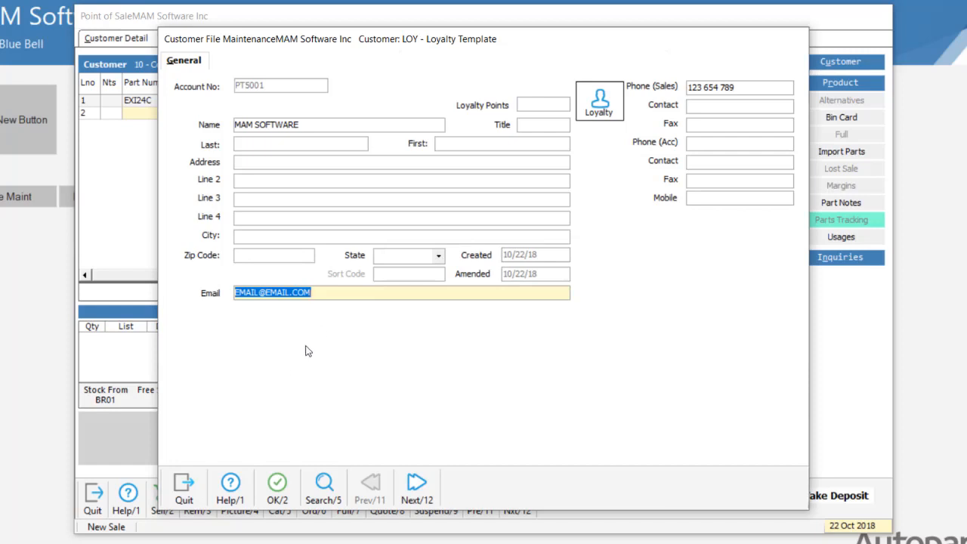
key(End)
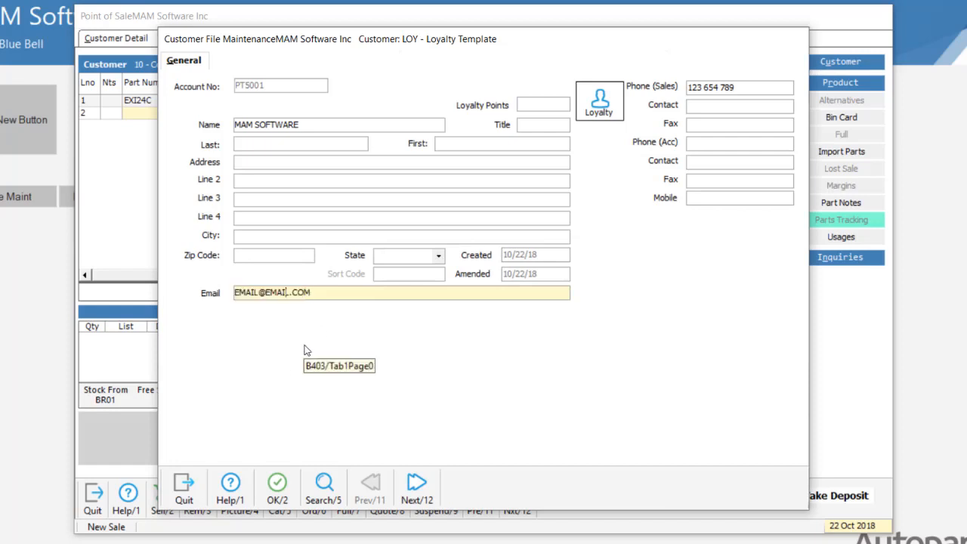
- Append 123 to the loyalty customer's e-mail address, save the record and confirm with the operator password
text(123)
click(283, 490)
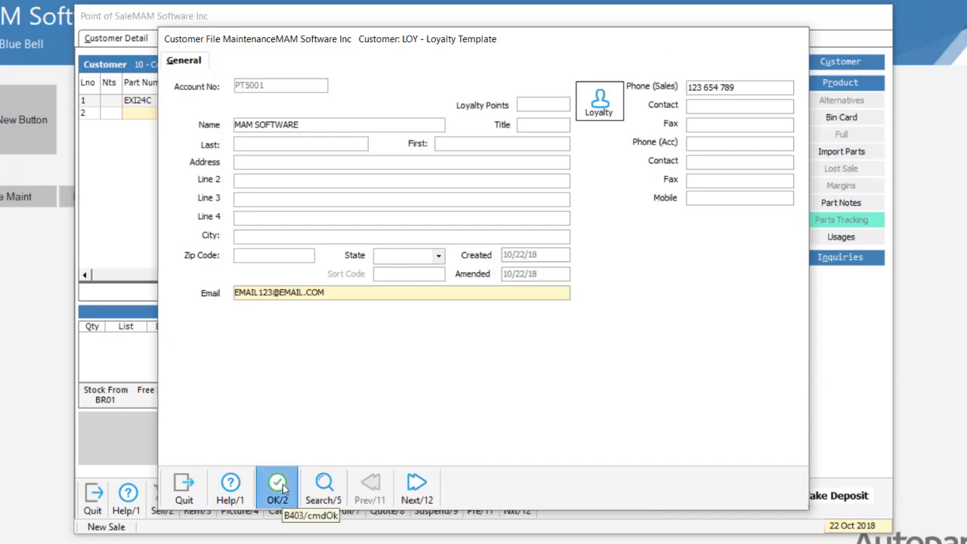
click(281, 487)
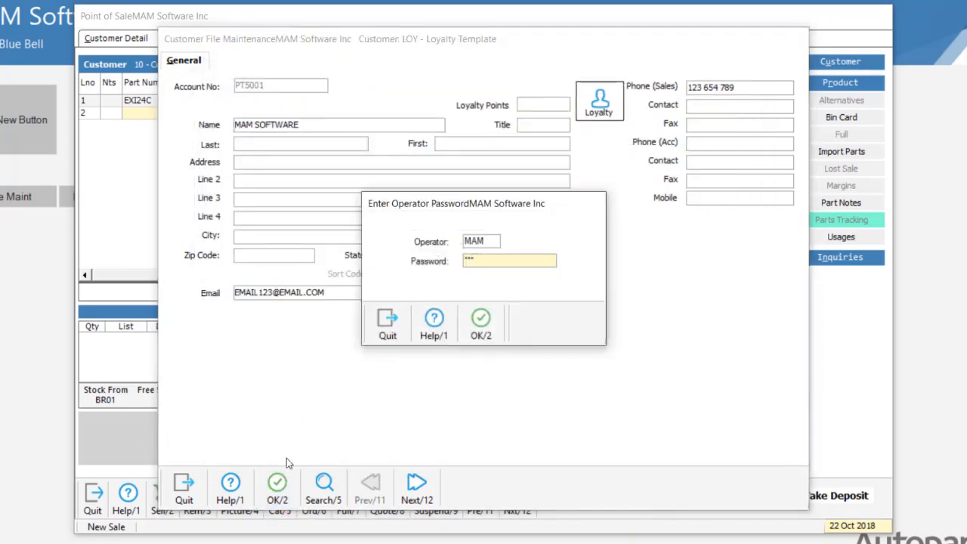
click(482, 324)
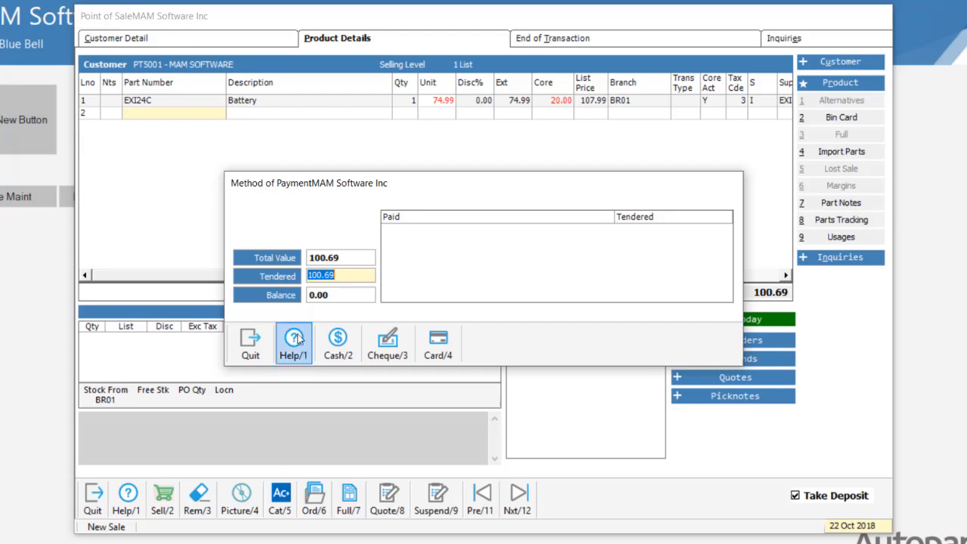
- Pay the sale in cash and confirm receipt number 1
click(335, 349)
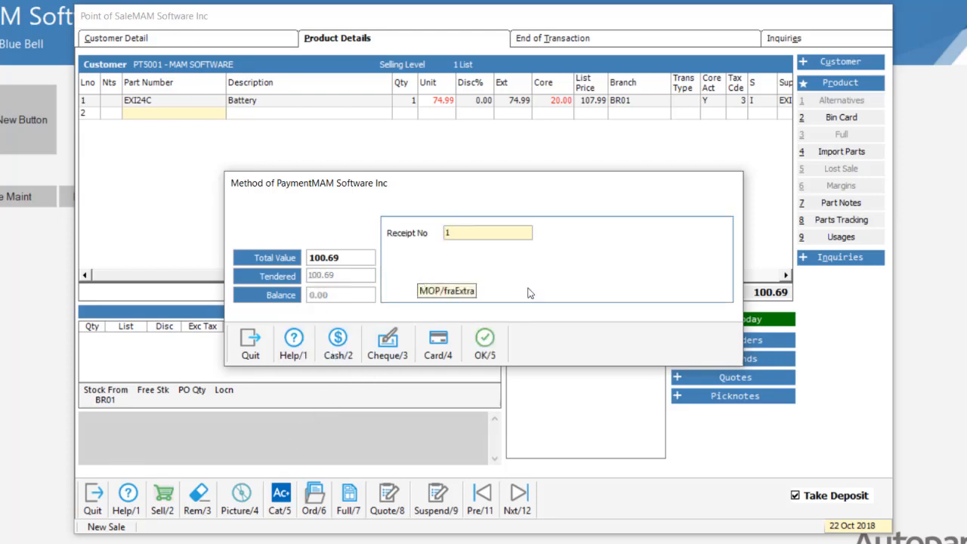
click(484, 344)
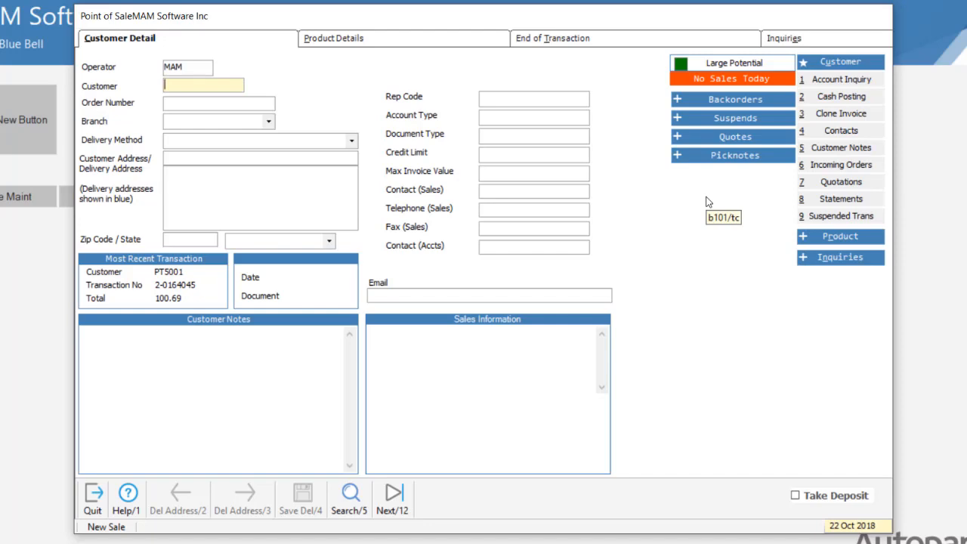
- Open parts tracking for a new sale, search by the customer's sales phone number and accept the matched account
key(Return)
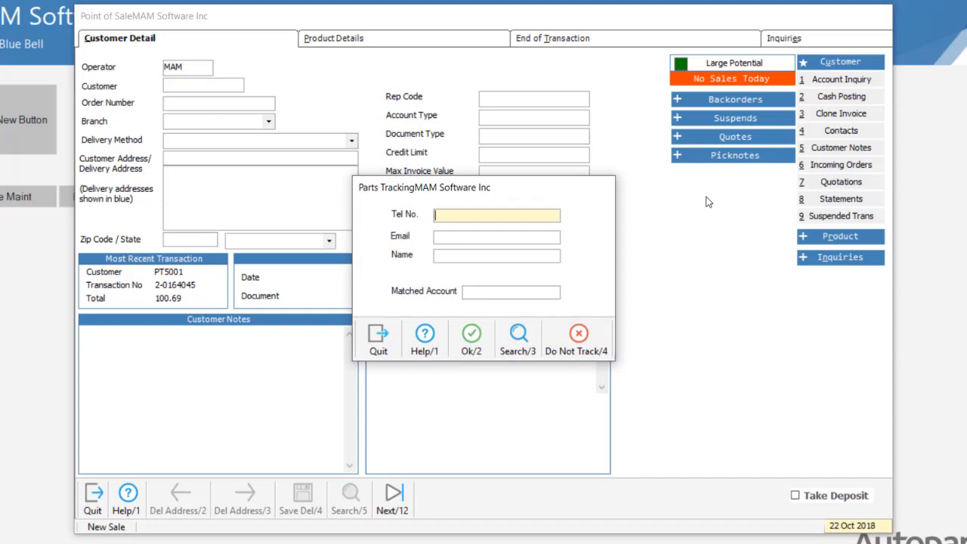
text(123 654 789)
key(Tab)
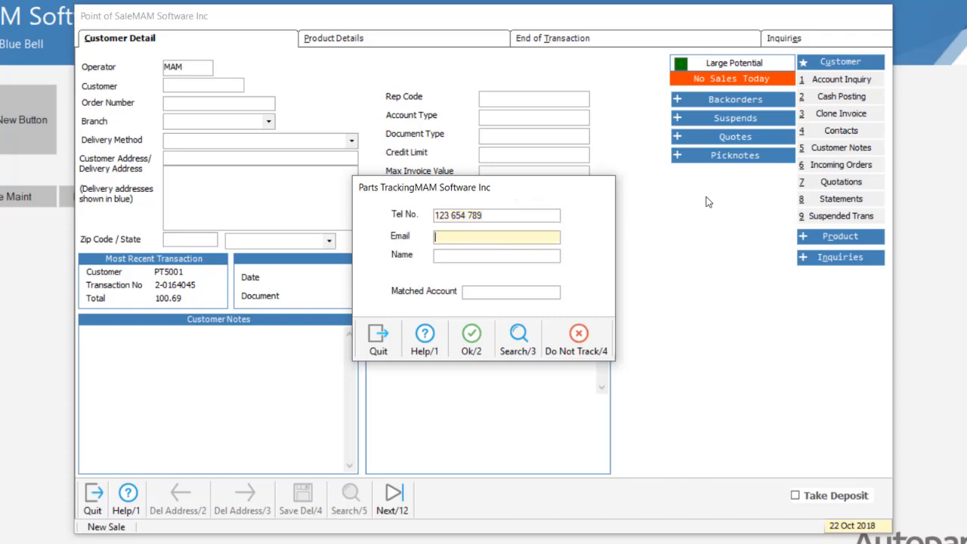
click(545, 214)
click(521, 330)
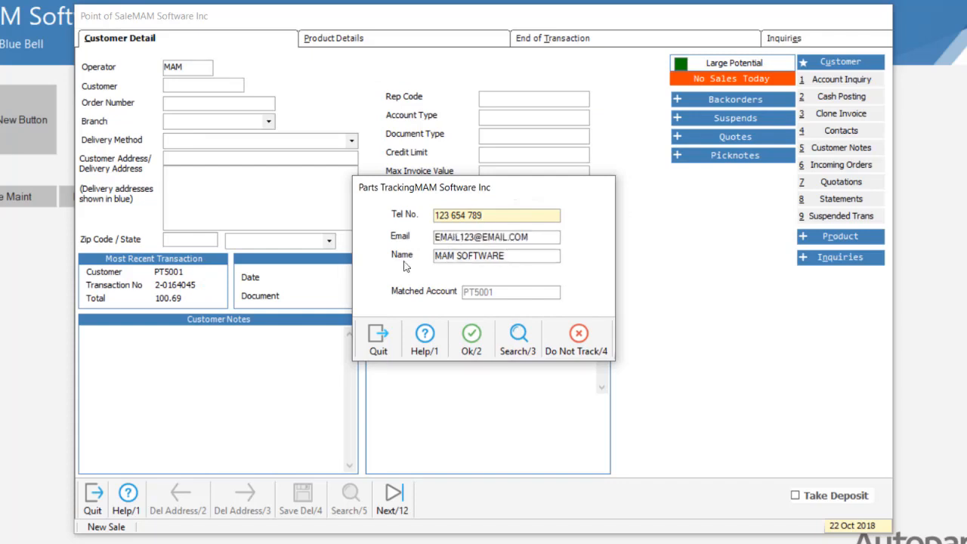
click(472, 337)
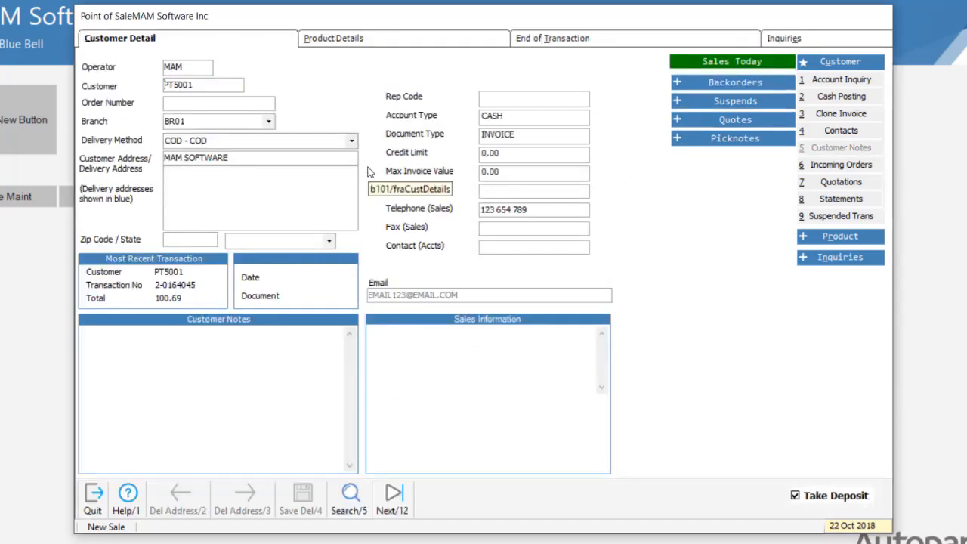
- Change the sale's customer to the Counter Cash account
click(222, 90)
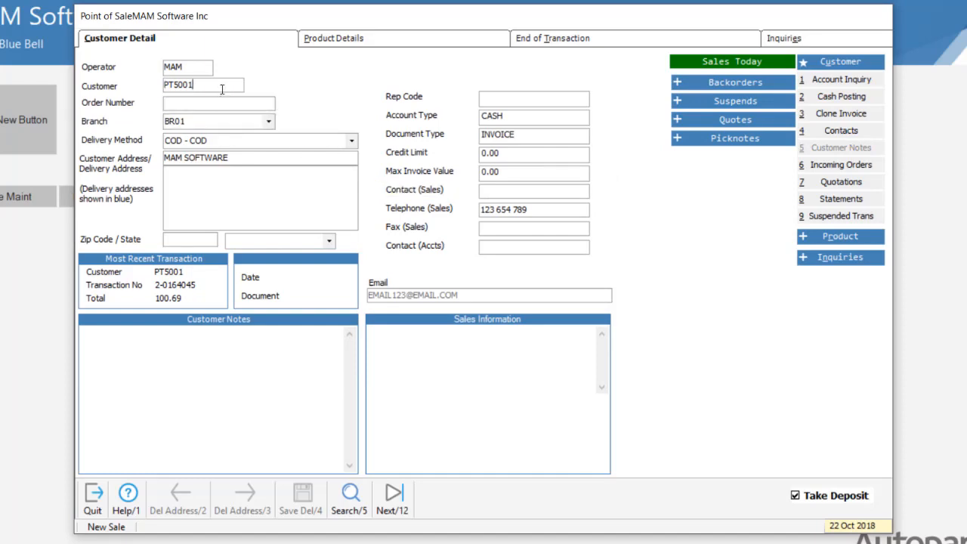
double_click(222, 89)
key(BackSpace)
text(10)
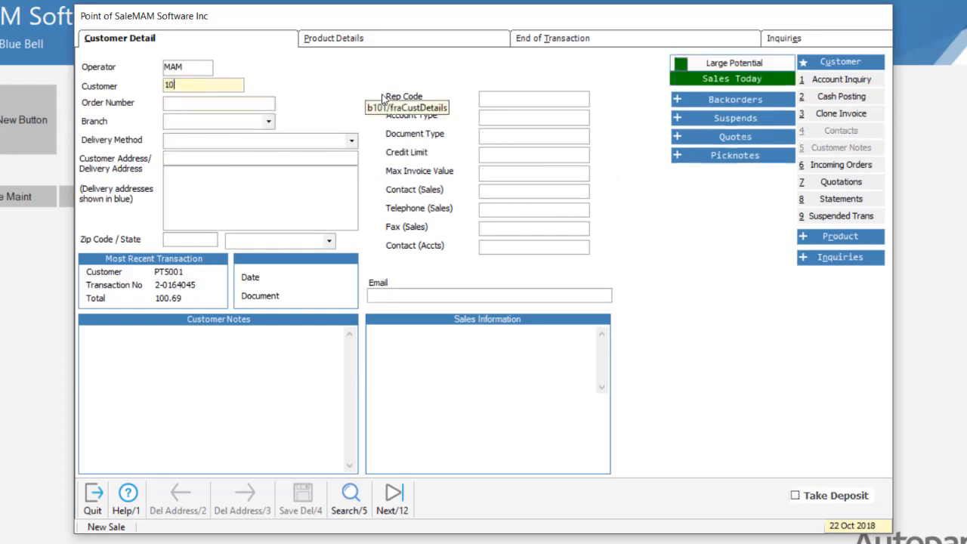
key(Return)
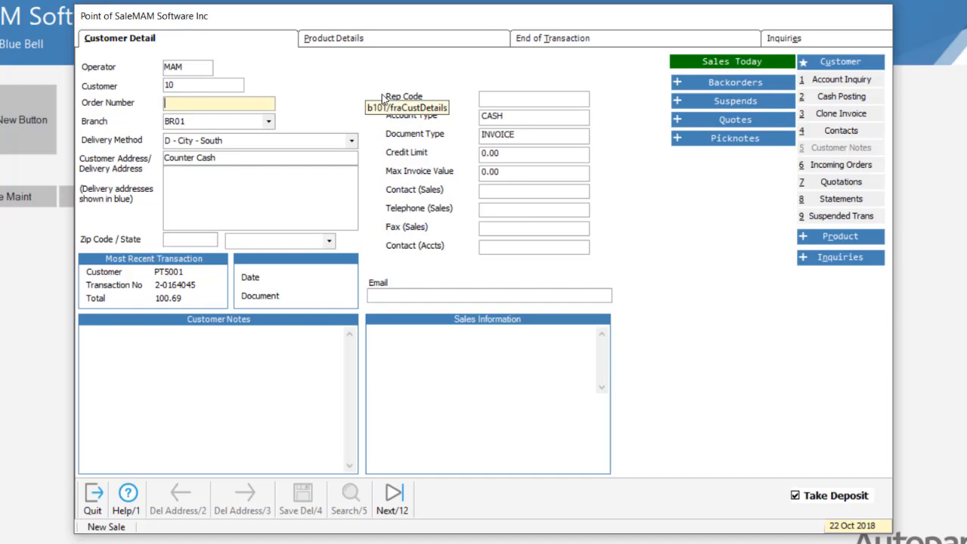
- Add part CAR10-1236 to the sale and sell it, opening the loyalty customer record
click(416, 44)
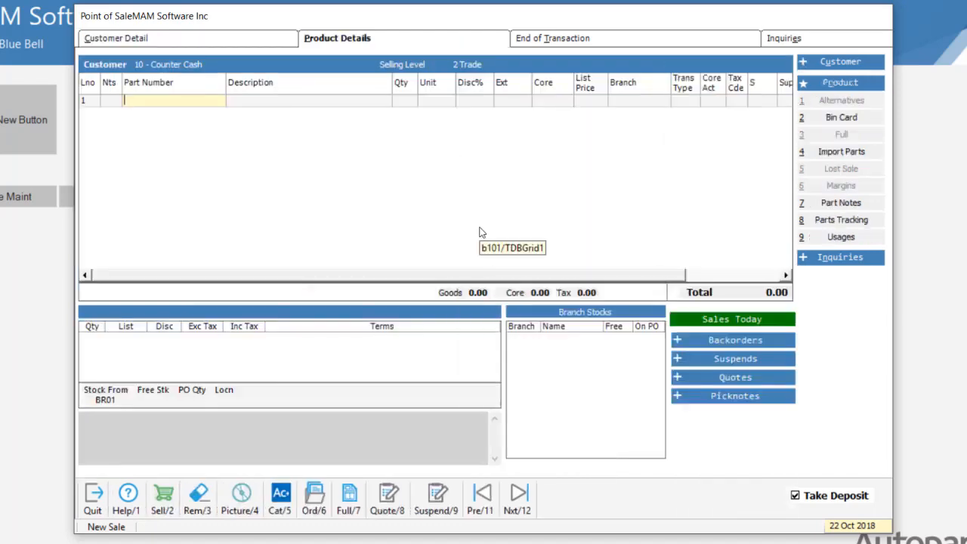
text(car101236)
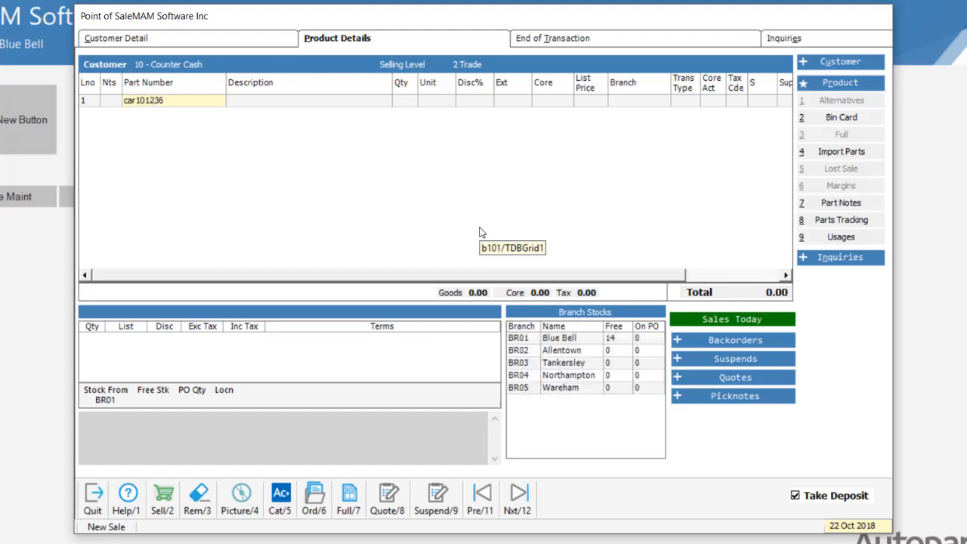
key(Return)
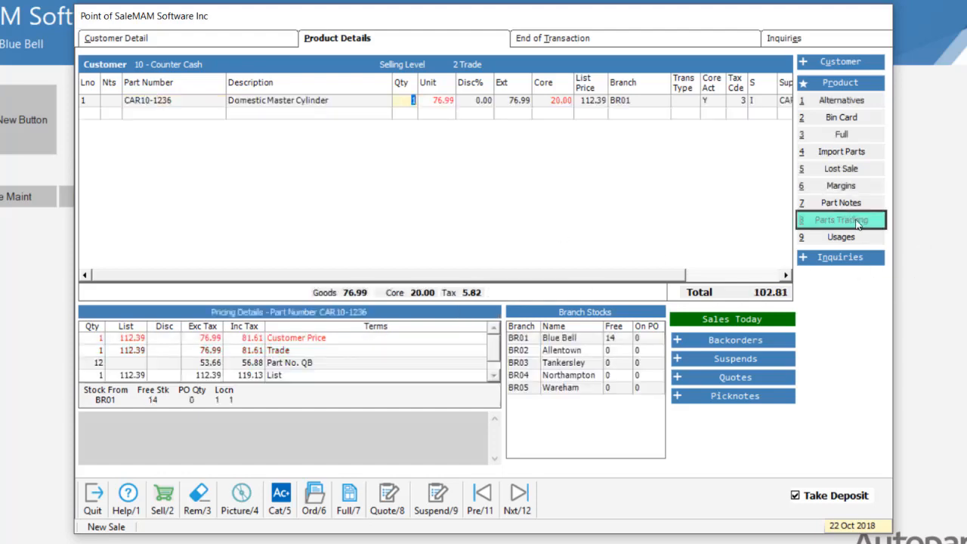
click(162, 498)
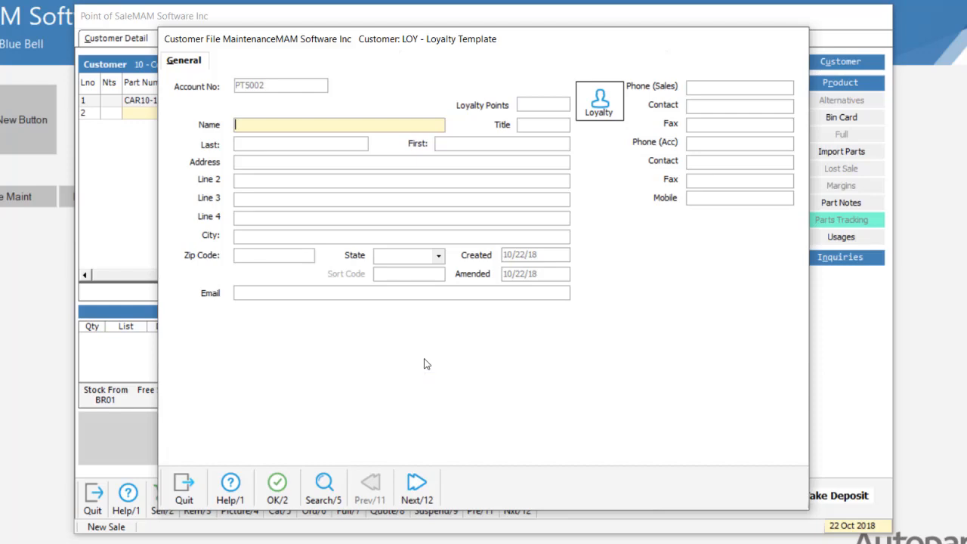
- Enter the loyalty customer name MAM Software and accept replacing the details with the matching account
text(mam software)
key(Return)
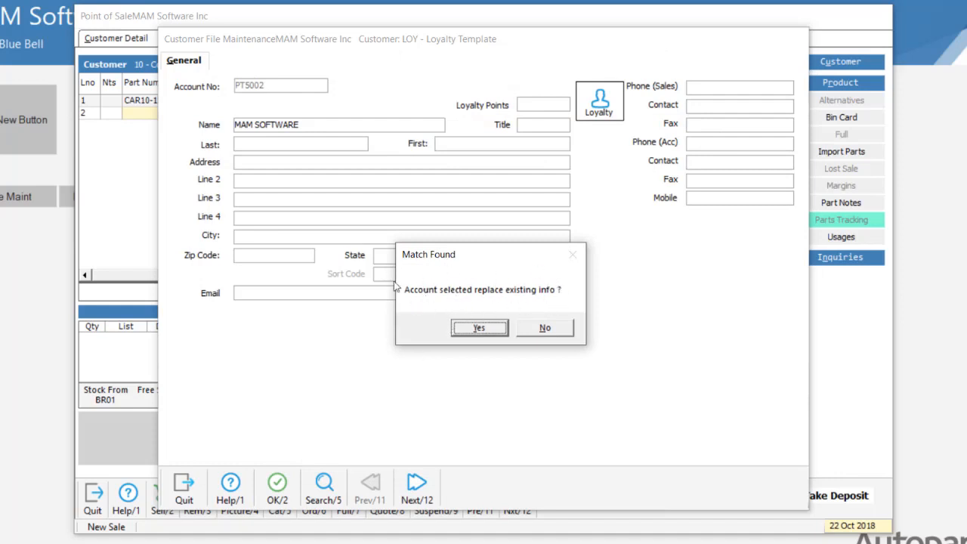
click(492, 328)
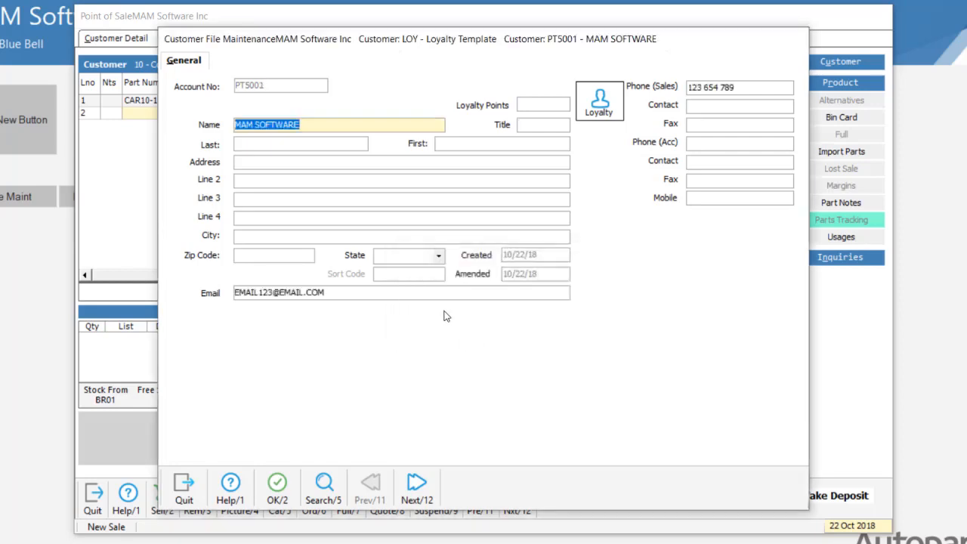
- Move through the e-mail and phone fields, declining to replace the details with the matching account again
click(411, 298)
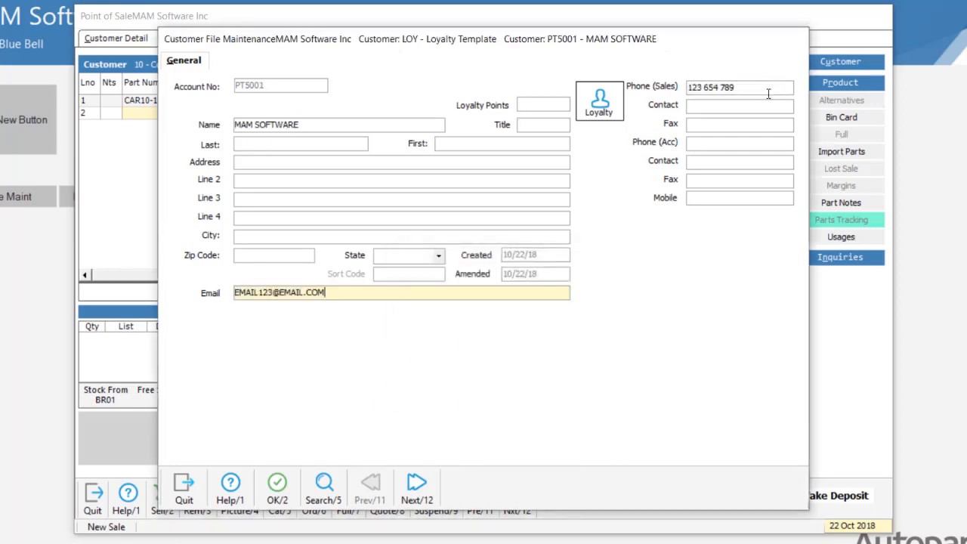
click(768, 93)
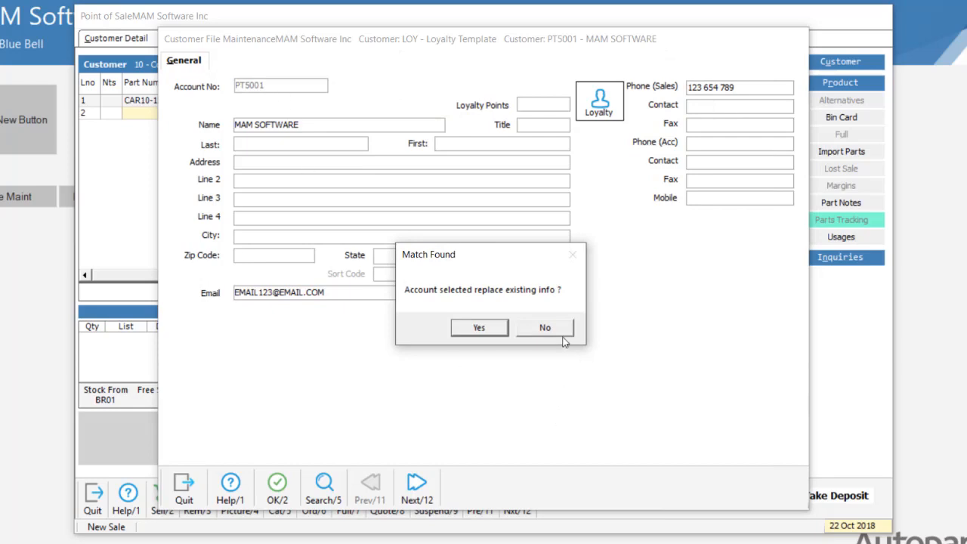
click(561, 336)
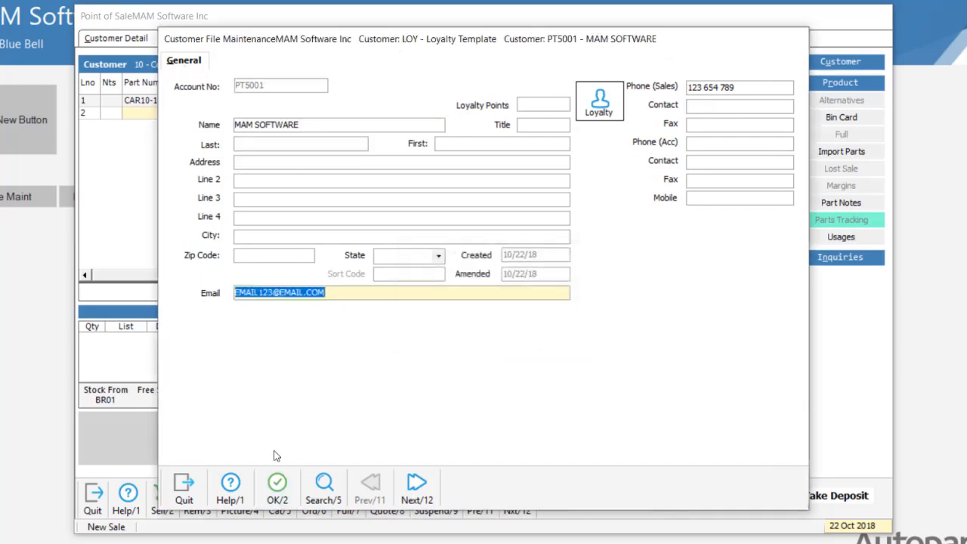
- Save the loyalty record and enter the operator password
click(277, 487)
text(**)
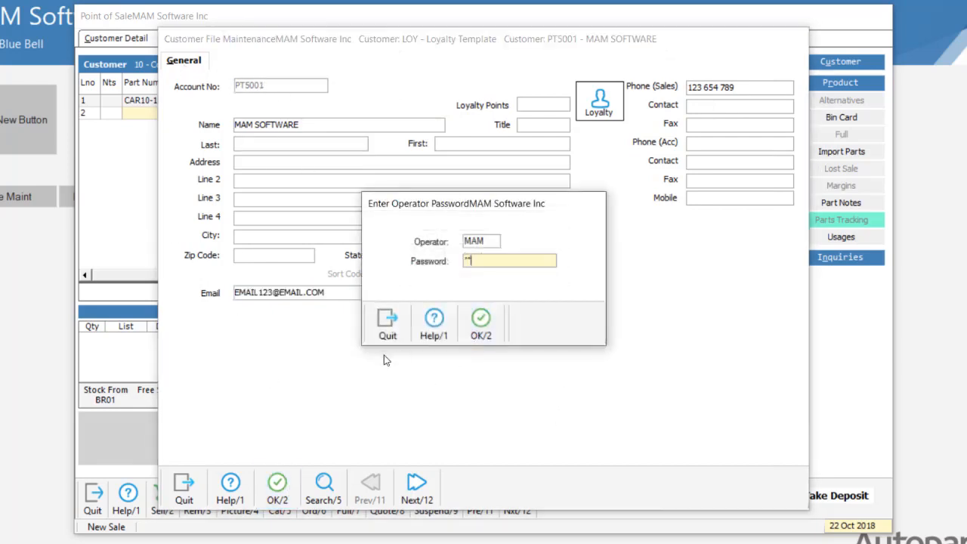
key(Return)
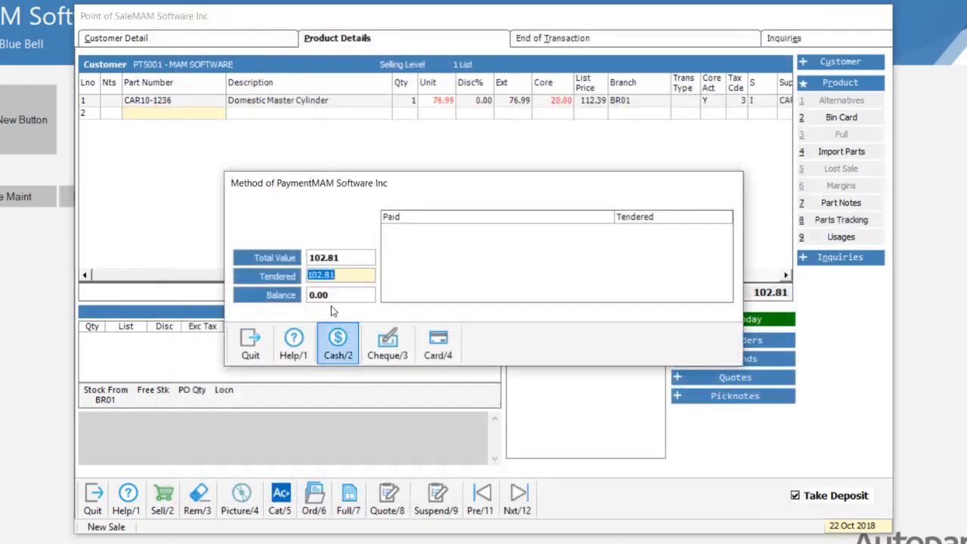
- Pay the sale in cash with receipt number 1
click(348, 344)
text(1)
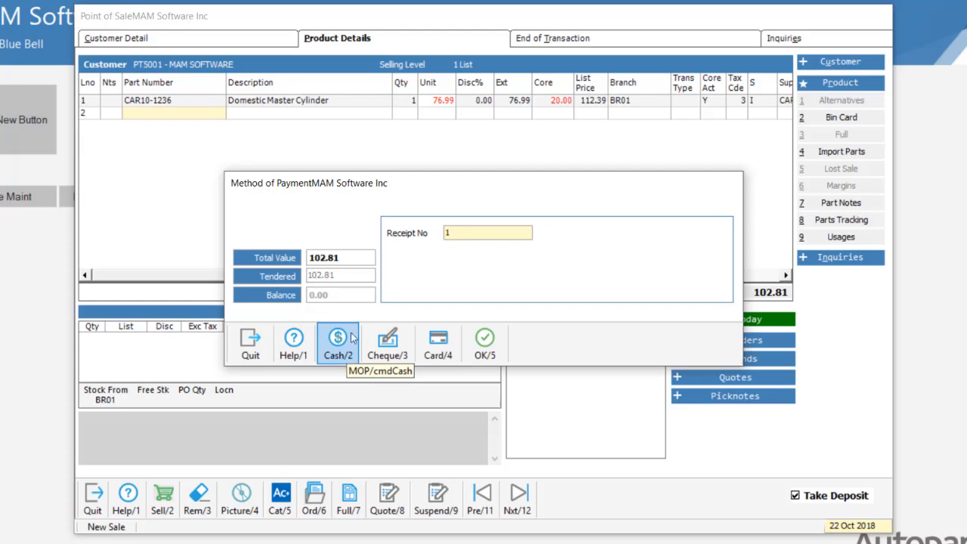
click(495, 342)
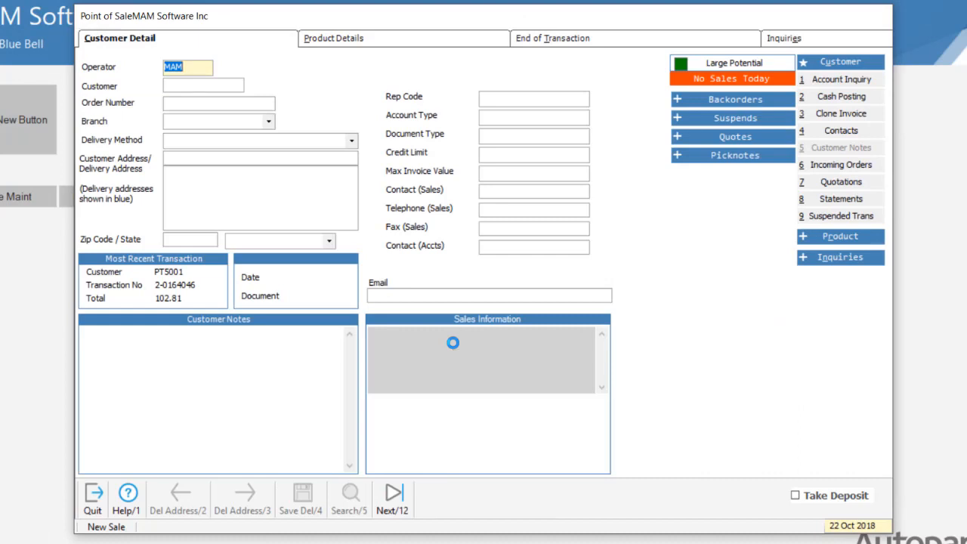
- Quit Point of Sale and confirm leaving it
click(94, 498)
click(482, 333)
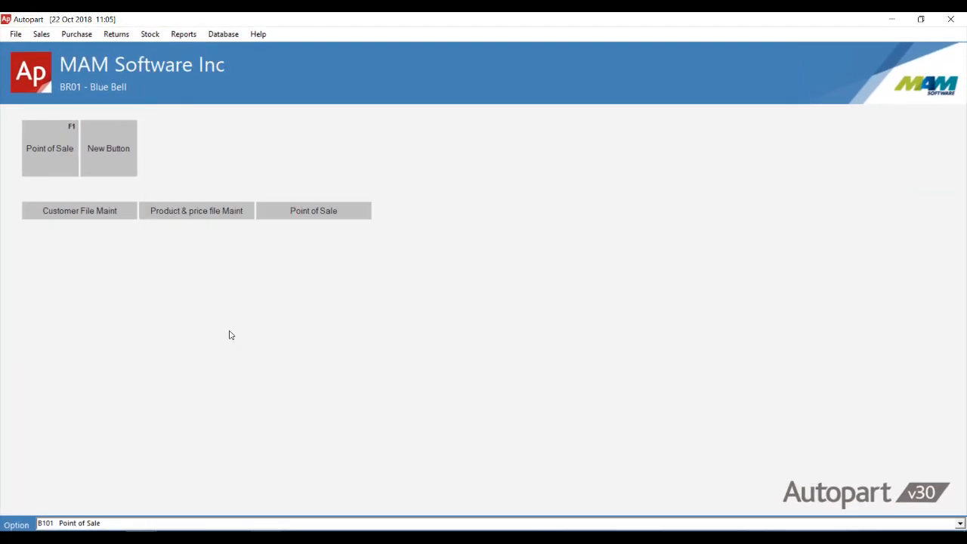
- Open the Credit Notes screen
click(36, 34)
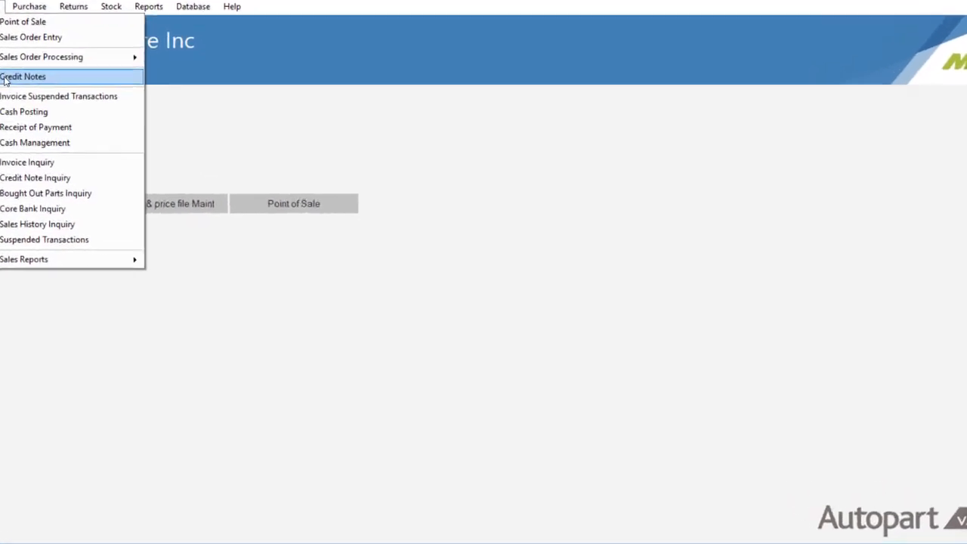
click(50, 95)
key(Return)
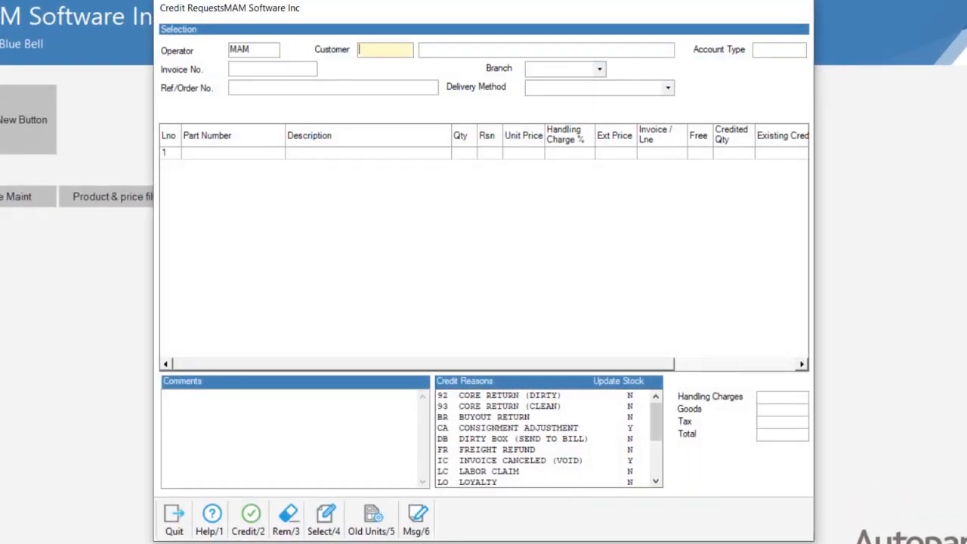
text(10)
key(Return)
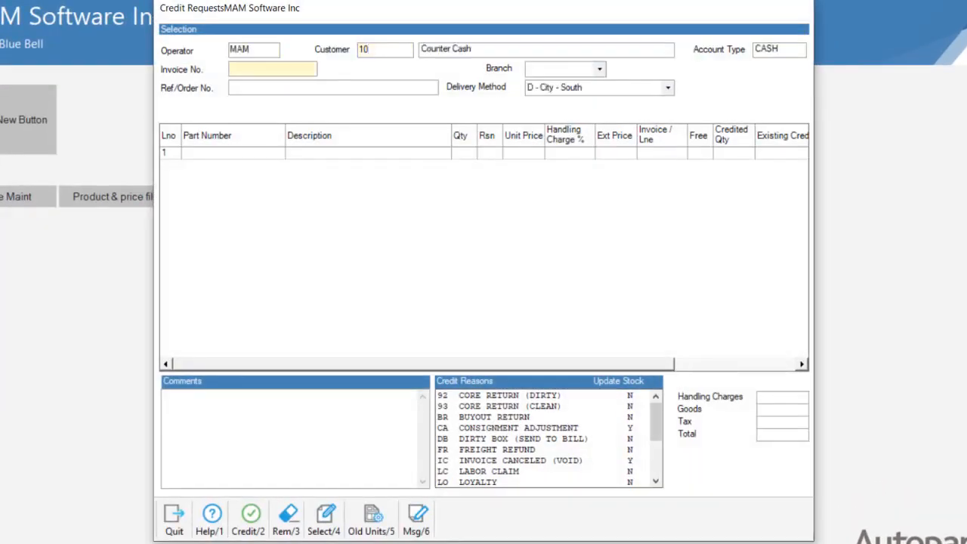
key(shift+Tab)
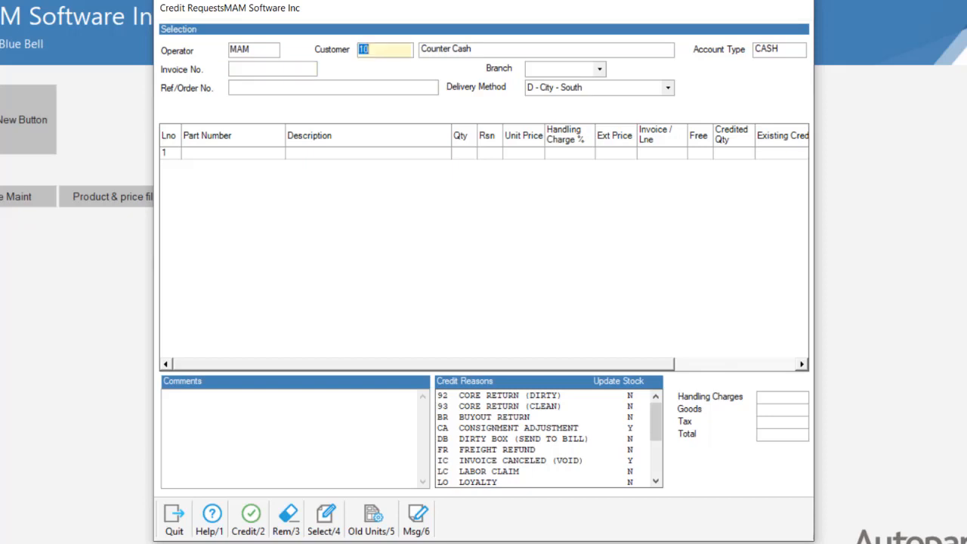
key(Delete)
key(Return)
- Open parts tracking from the empty customer field and search for the customer by their e-mail address
key(shift+Tab)
key(Return)
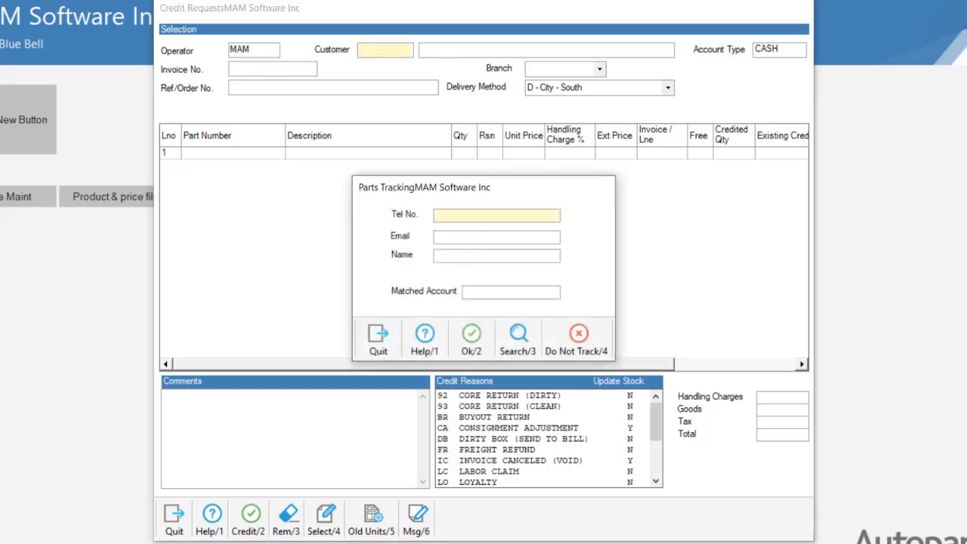
key(Return)
text(em)
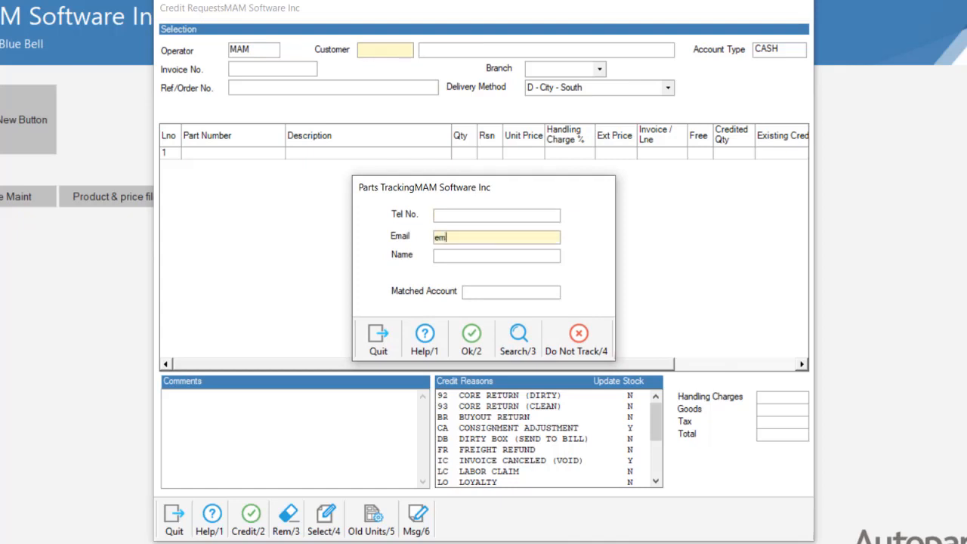
text(ail123@email.com)
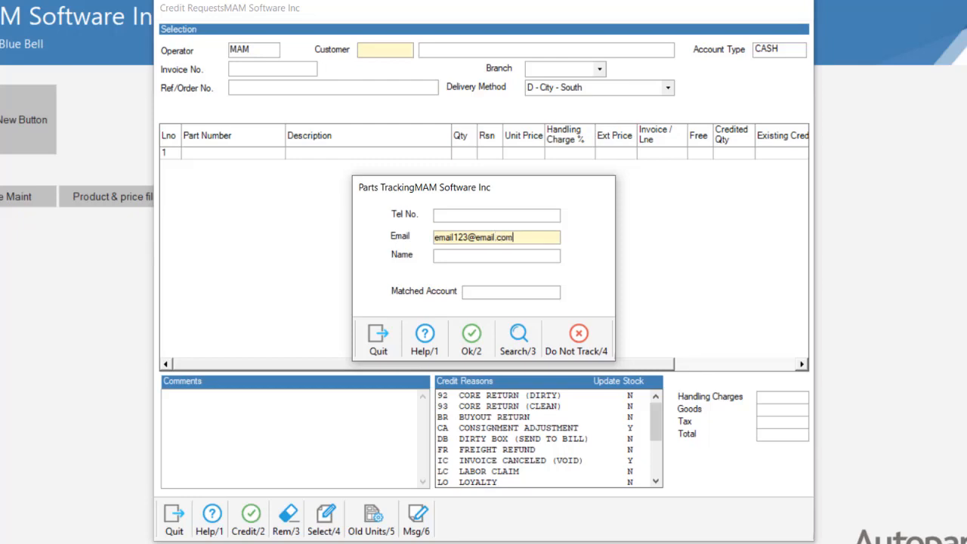
key(Return)
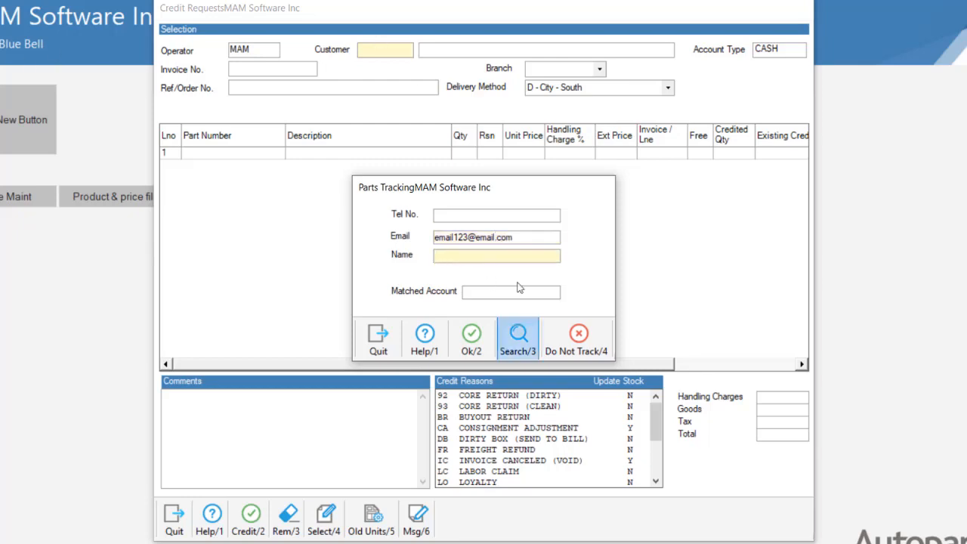
click(521, 341)
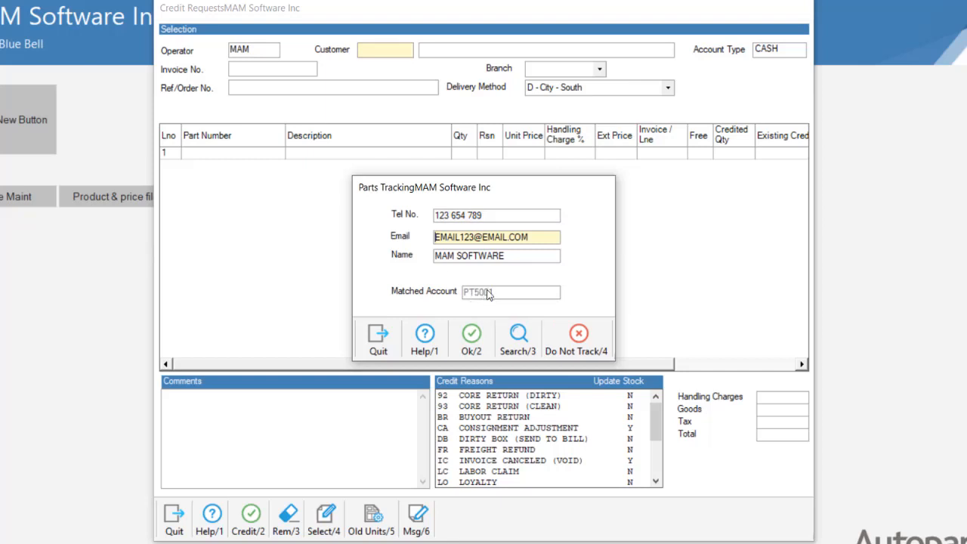
- Accept the matched tracked account and look up part exi24c on the first credit line
click(471, 341)
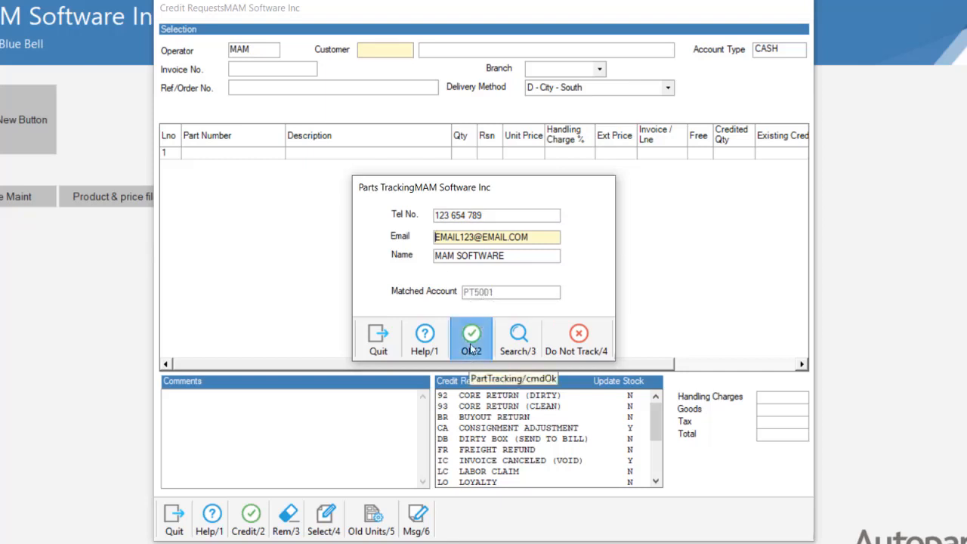
click(221, 154)
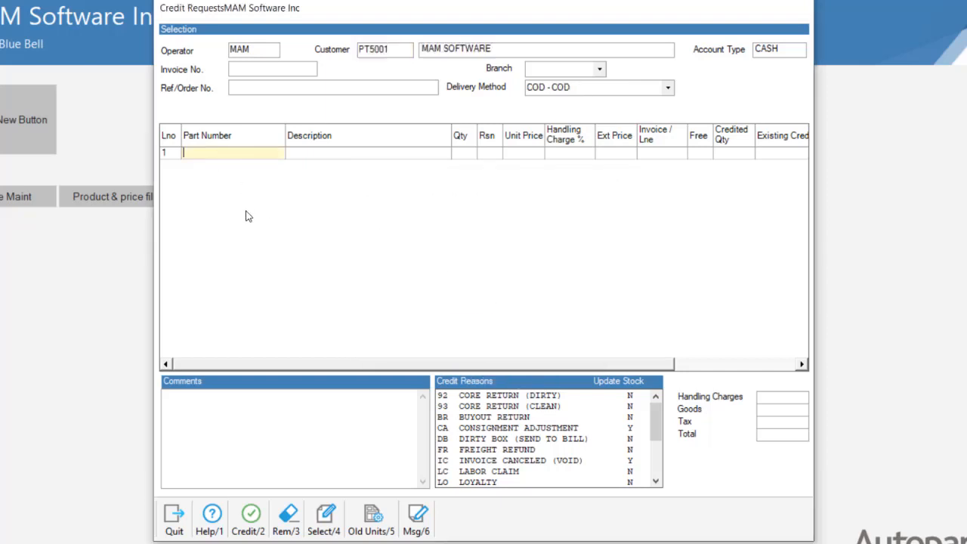
text(exi)
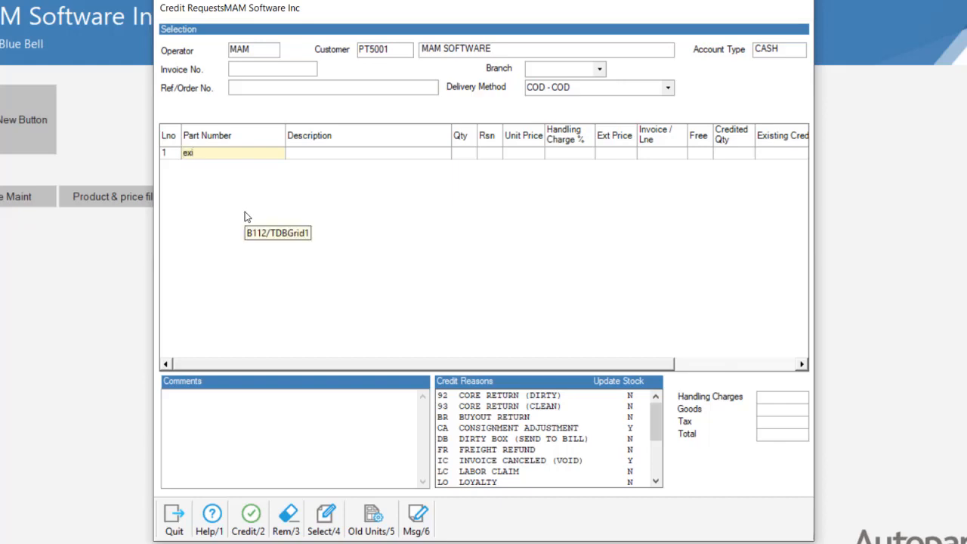
text(24c)
key(Return)
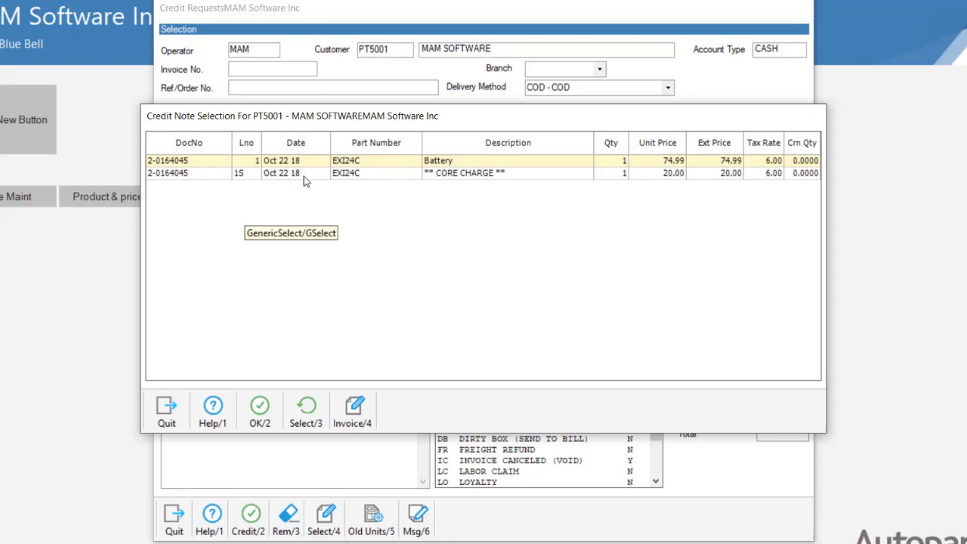
- Select both invoice lines for the EXI24C battery and its core charge to credit
click(279, 161)
shift+click(282, 175)
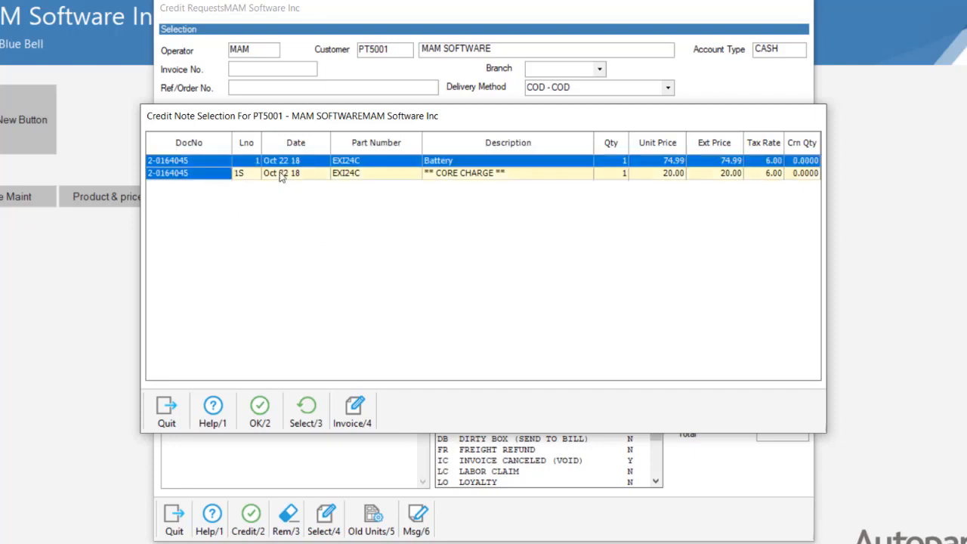
click(276, 401)
- Set the battery line's credit reason to N NEW RETURN
click(501, 334)
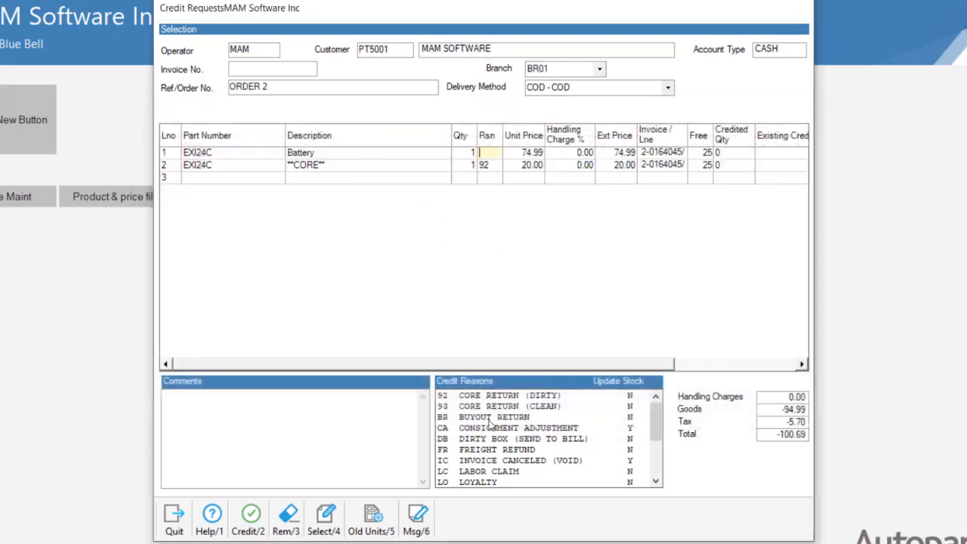
scroll(500, 479, down, 1)
click(493, 462)
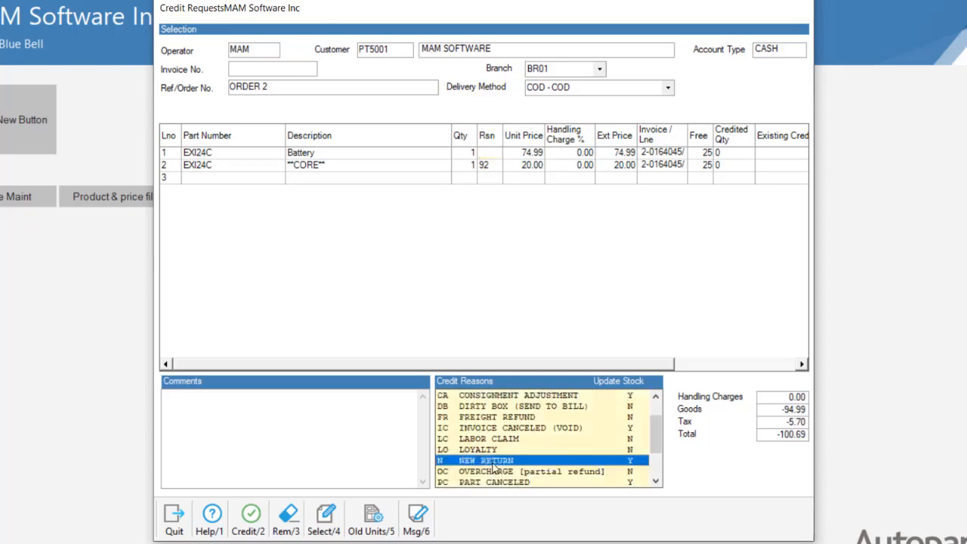
- Refund the credit note in cash and close the Credit Notes screen
click(244, 511)
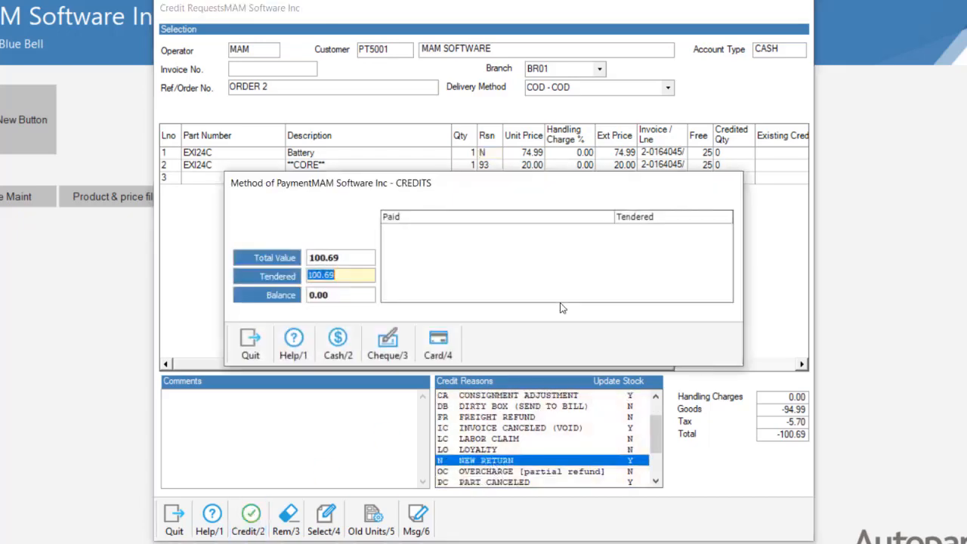
click(338, 341)
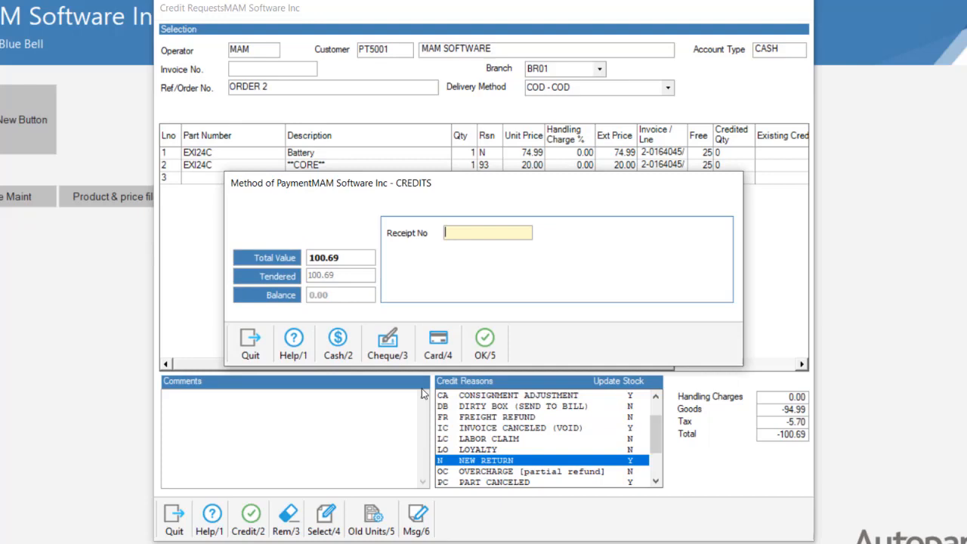
click(476, 342)
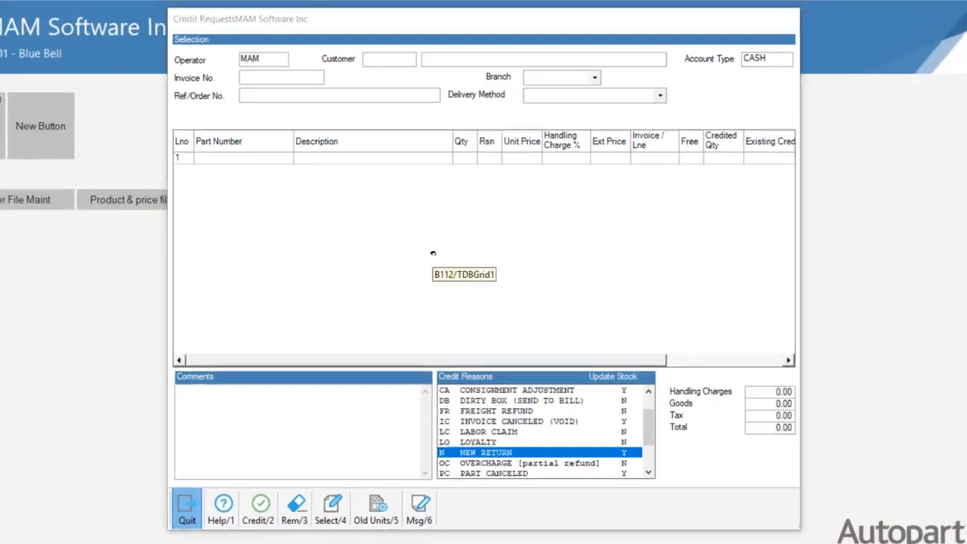
key(Escape)
key(Return)
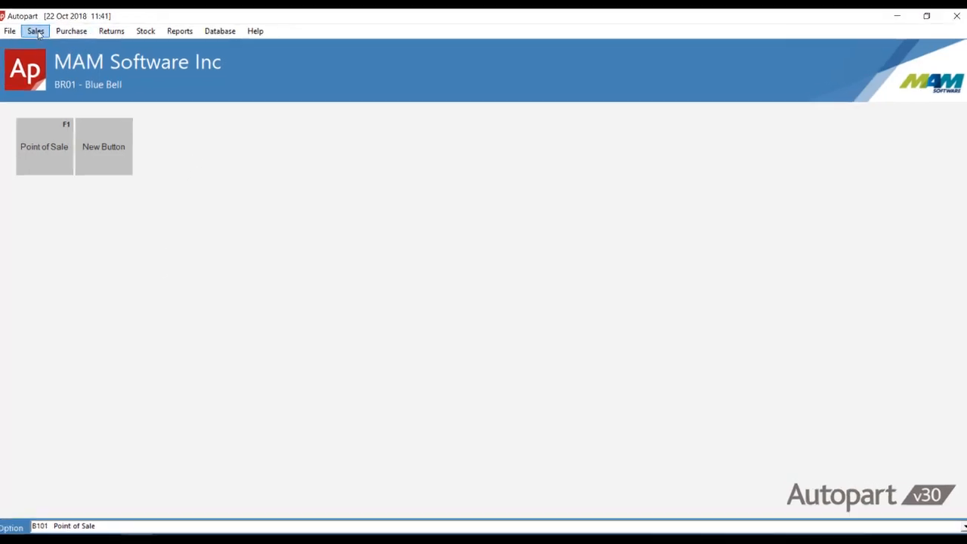
- Open Point of Sale with operator MAM and customer 10
click(35, 31)
click(57, 46)
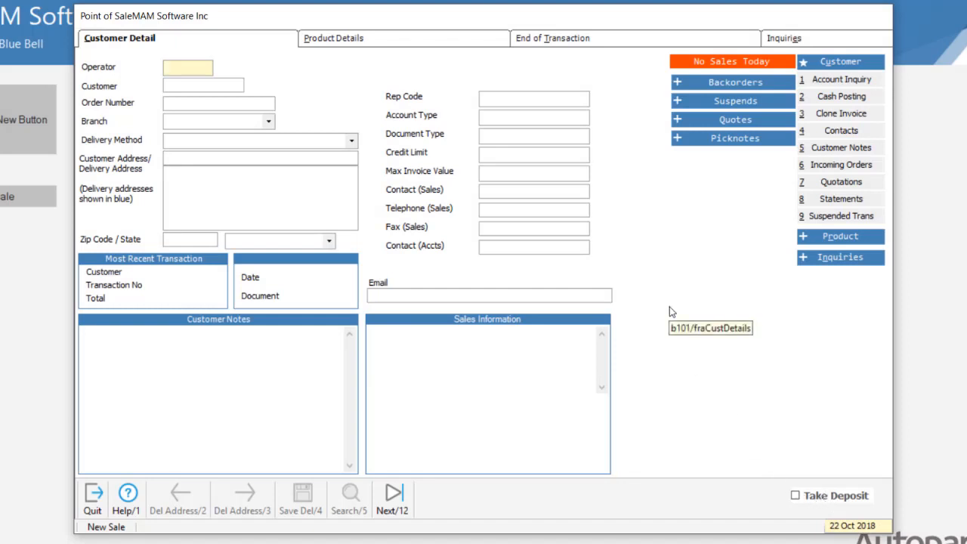
text(MAM)
key(Tab)
text(10)
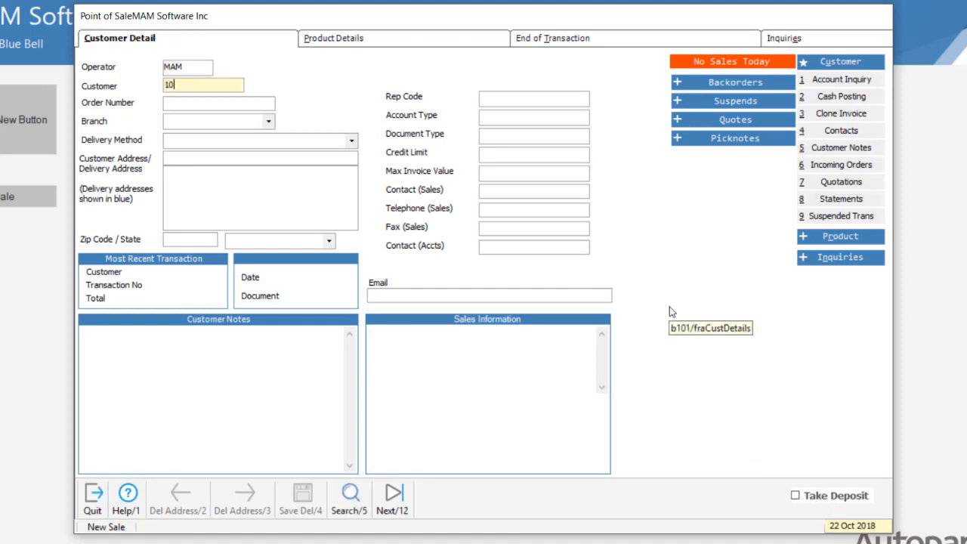
key(Tab)
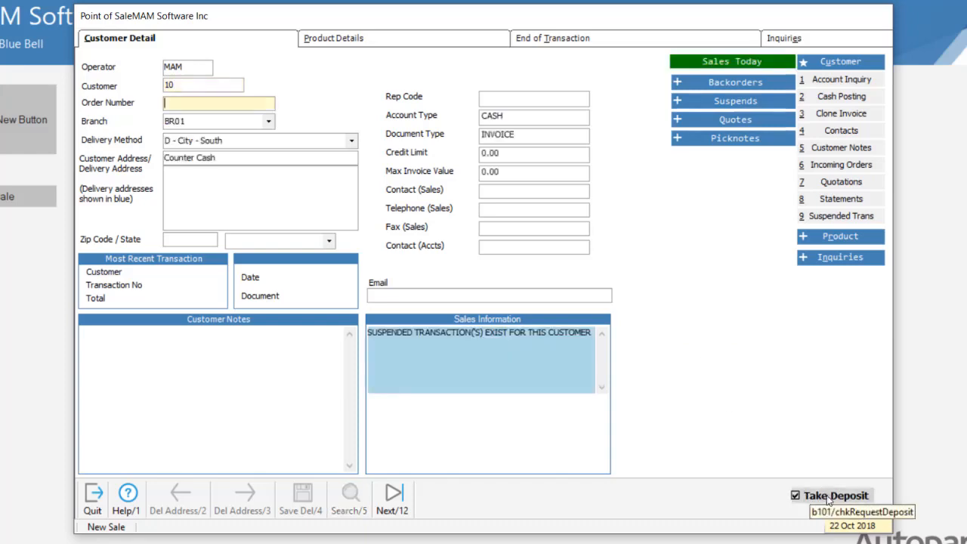
- Add part wix51515 to the sale's product lines
click(413, 45)
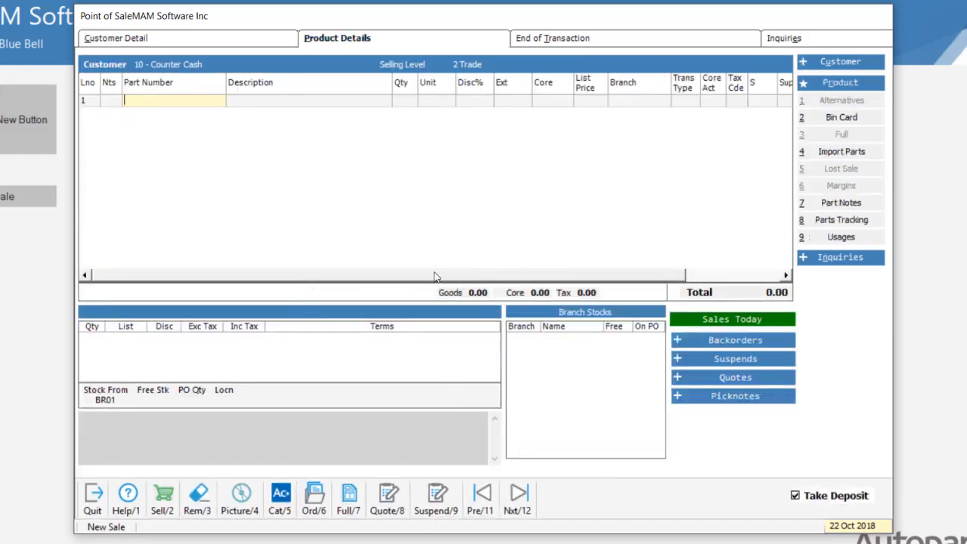
text(wix51515)
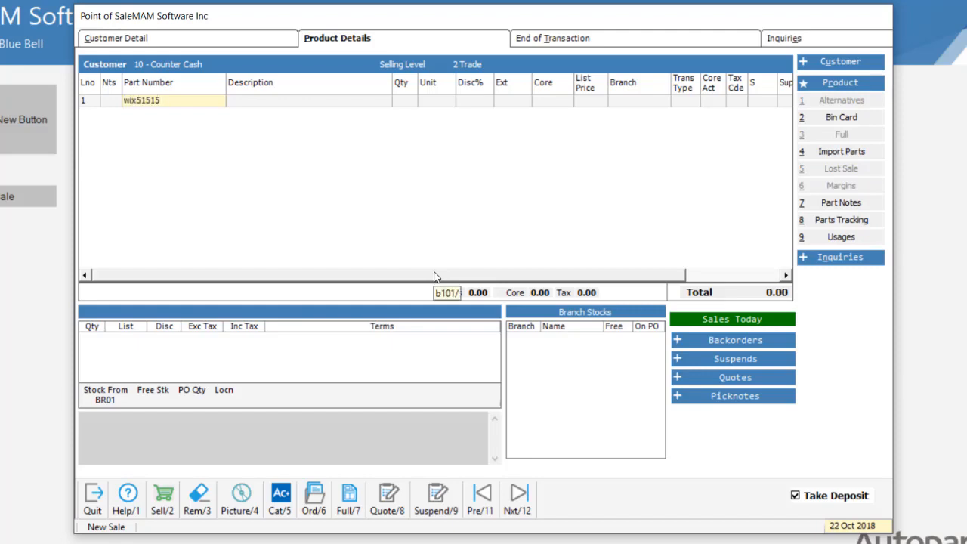
key(Return)
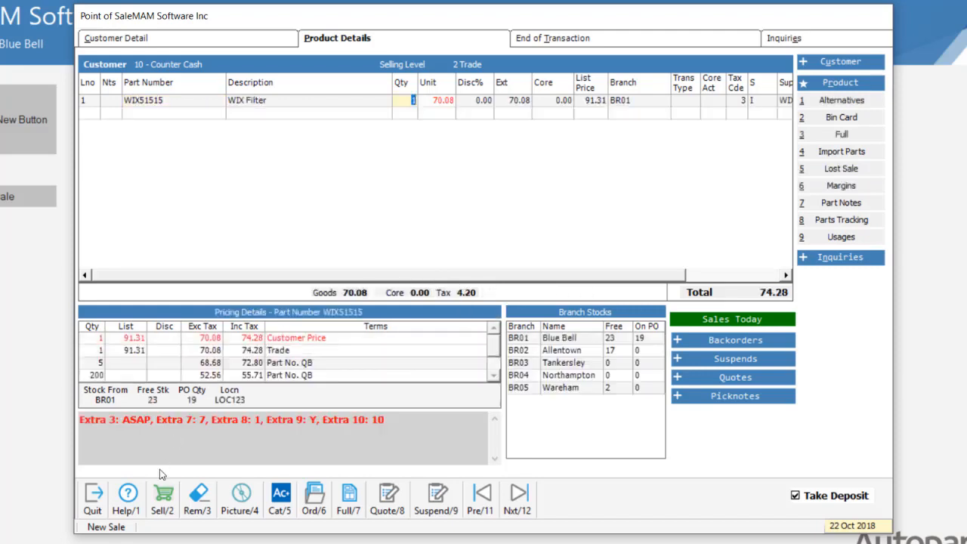
- Suspend the sale after leaving the deposit prompt and unticking Take Deposit
click(440, 510)
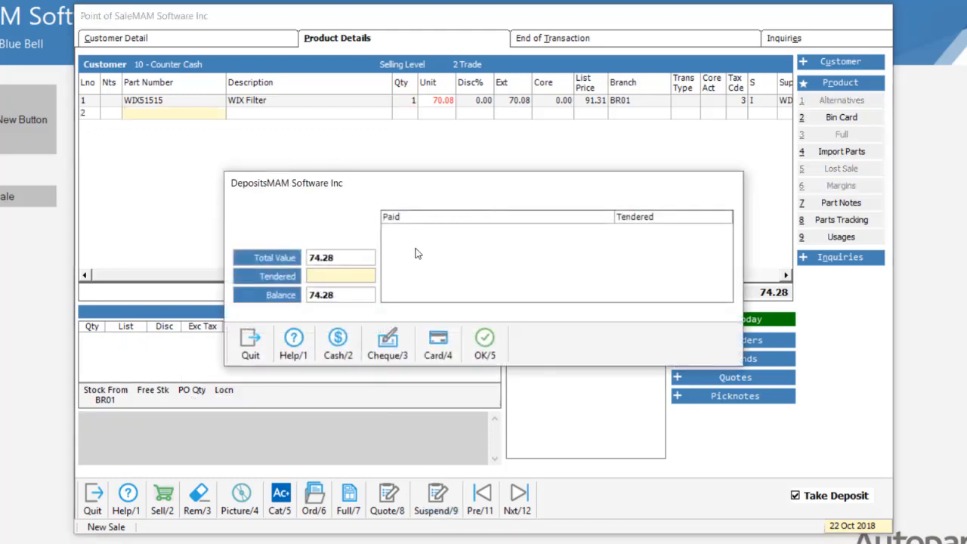
click(250, 344)
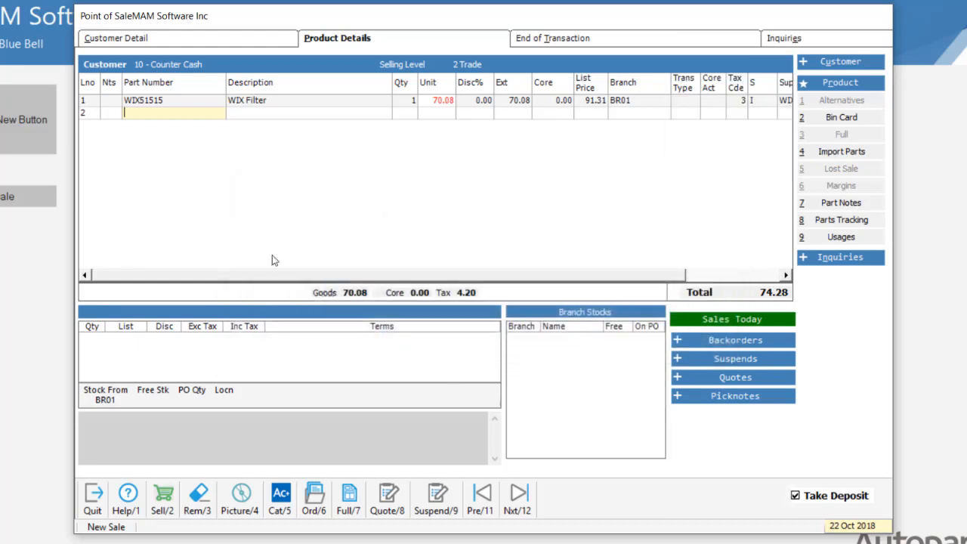
click(816, 498)
click(434, 498)
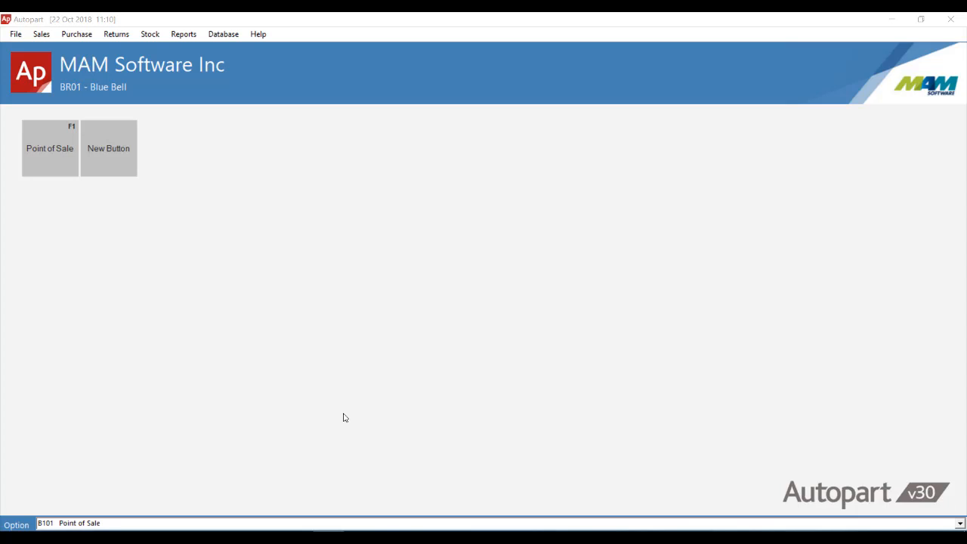
- Start a new Point of Sale transaction with operator MAM and customer DEMO
click(343, 417)
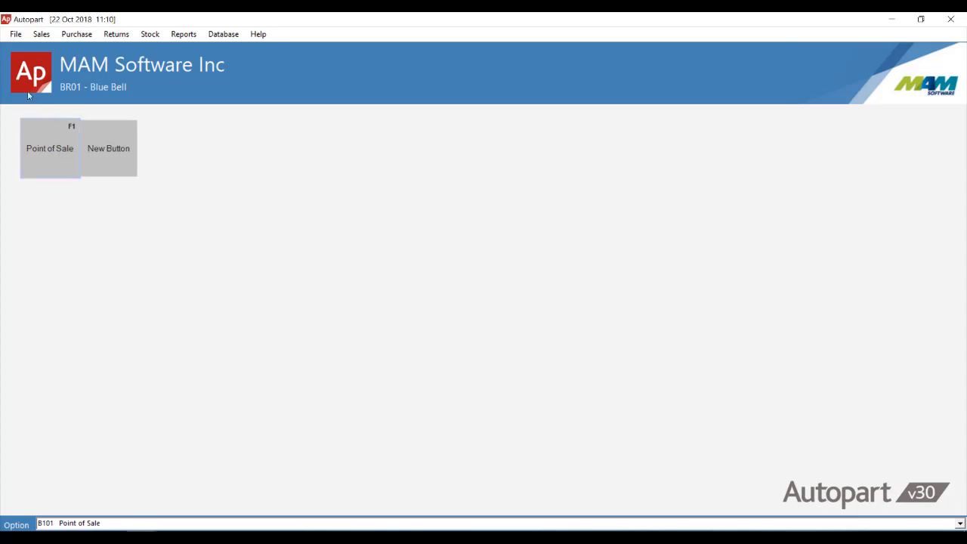
click(42, 34)
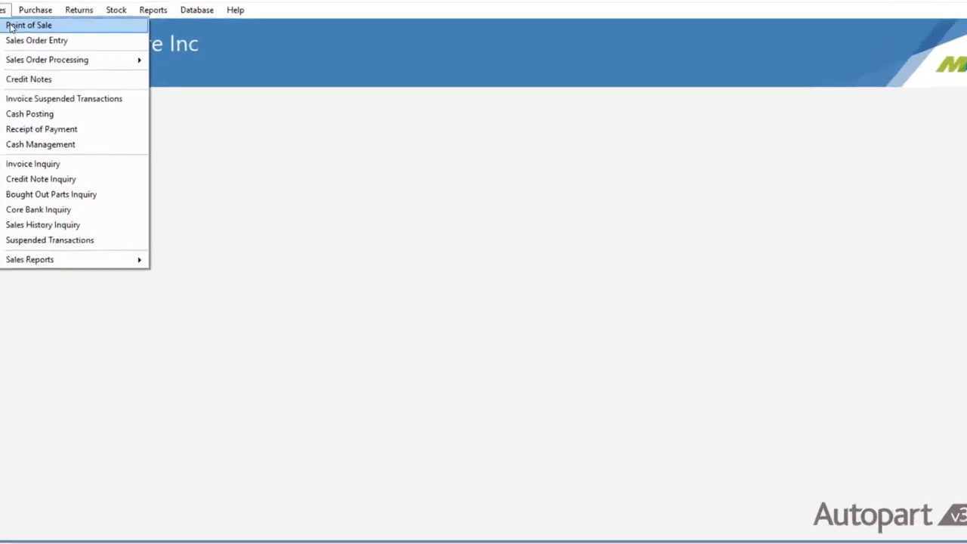
click(54, 45)
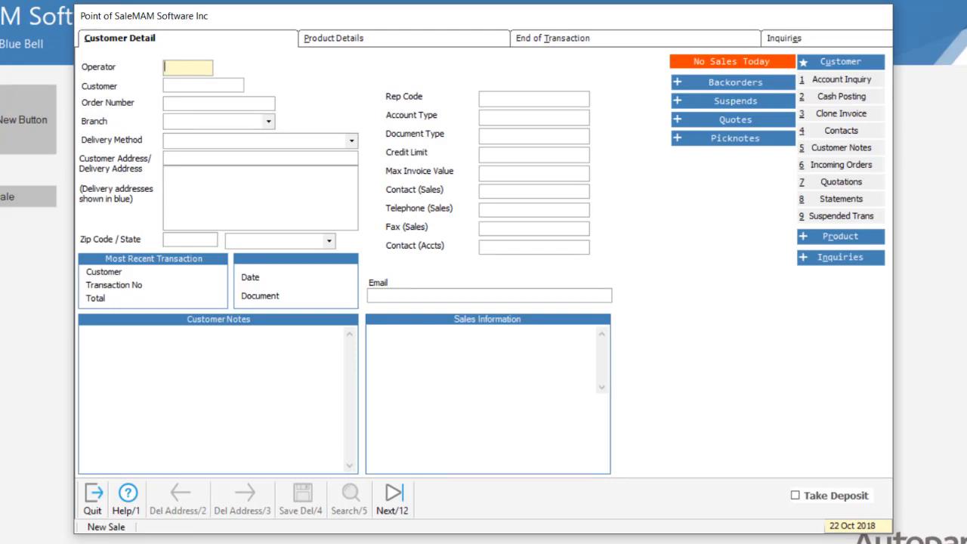
text(MAM)
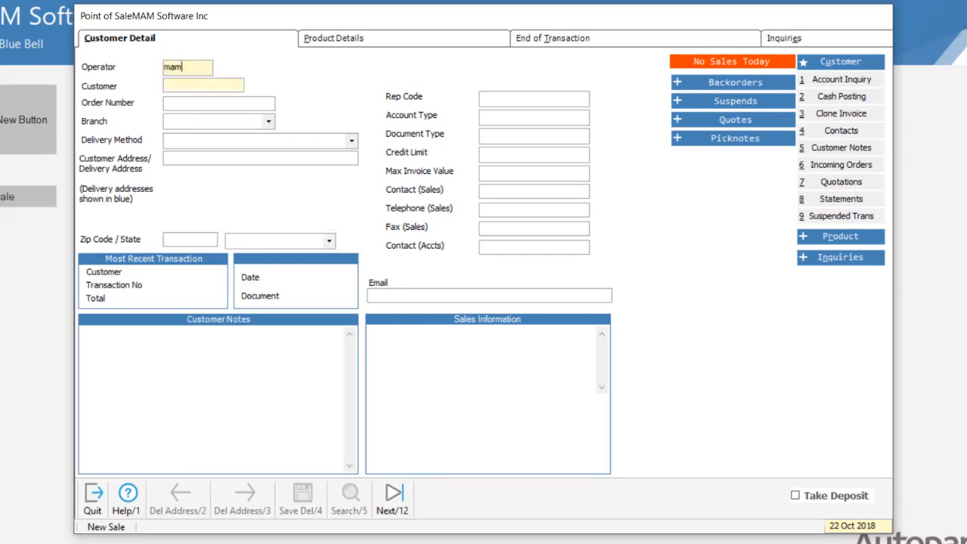
key(Return)
text(demo)
key(Return)
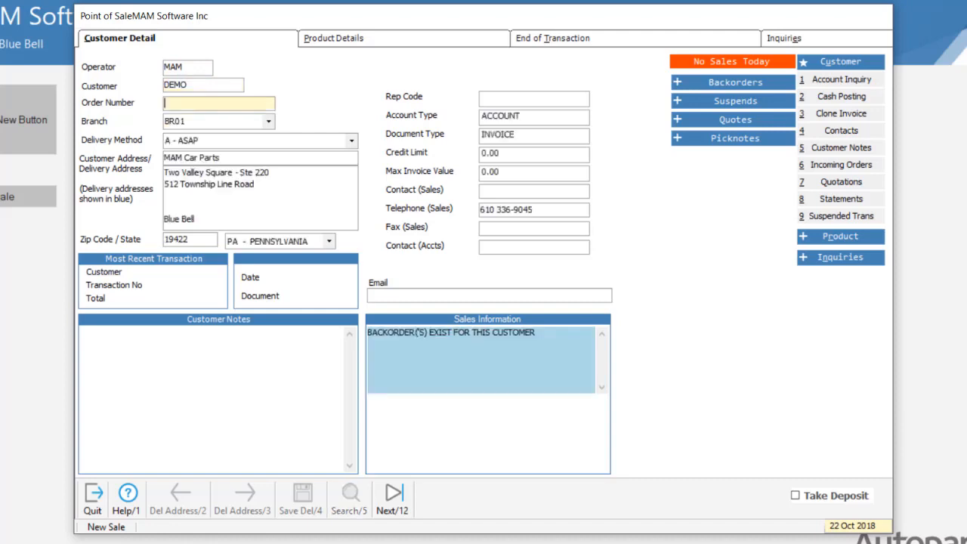
- Enter part number 101236 on the first product line
click(390, 40)
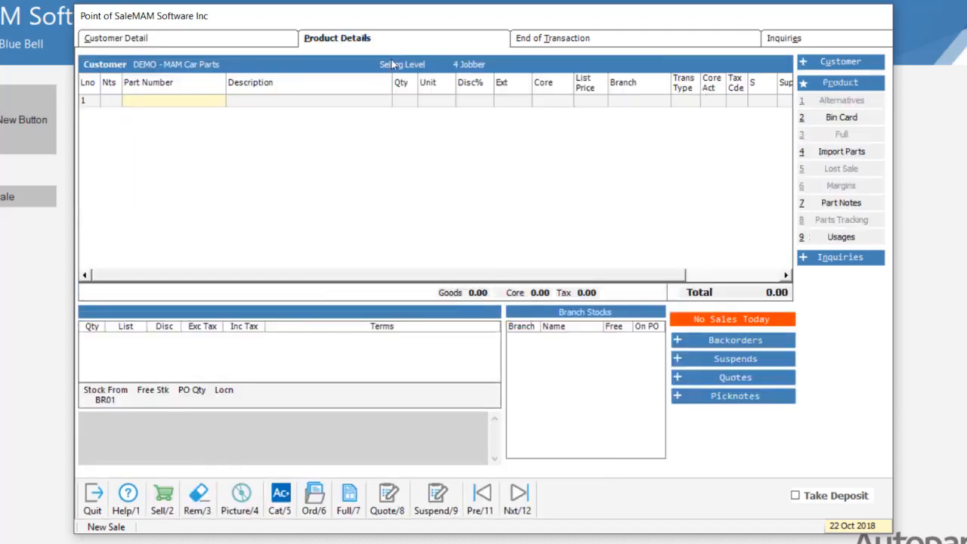
text(101236)
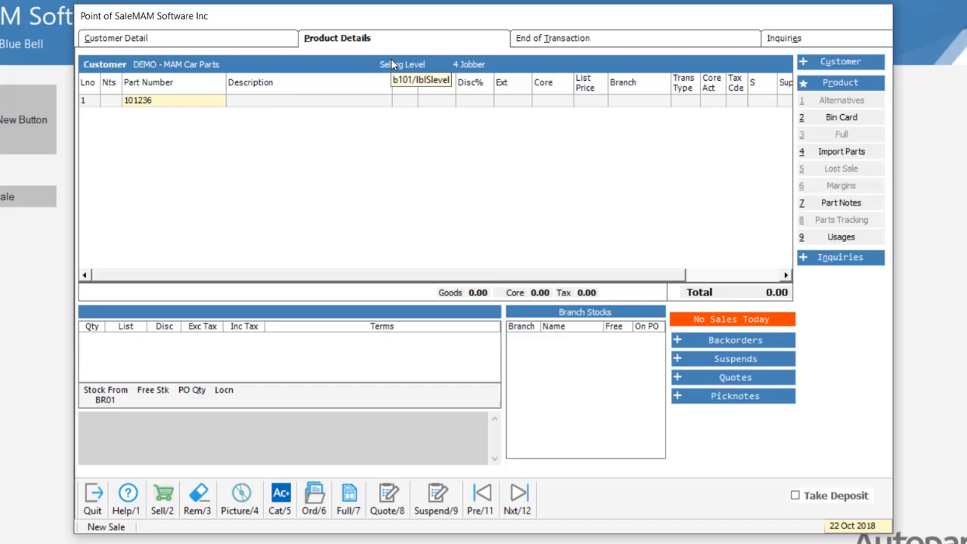
key(Return)
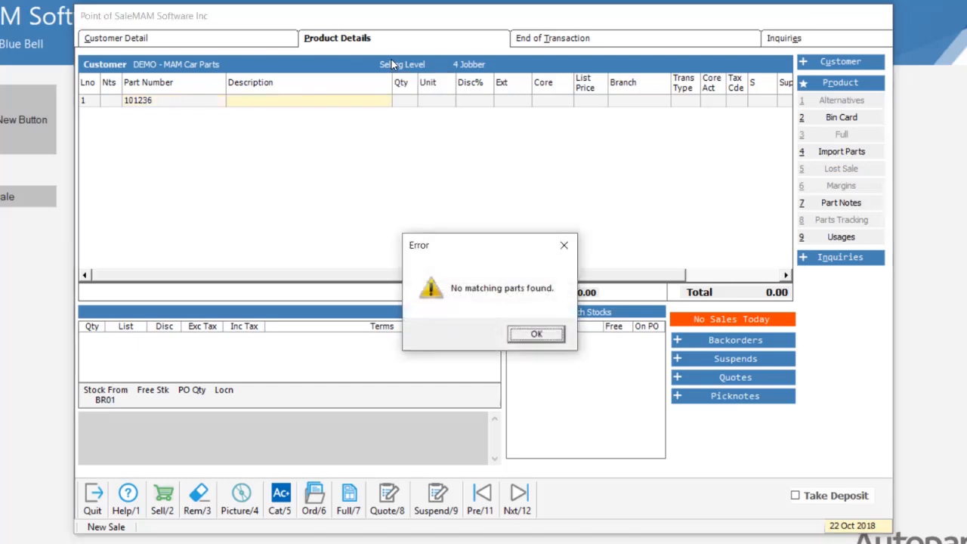
click(541, 334)
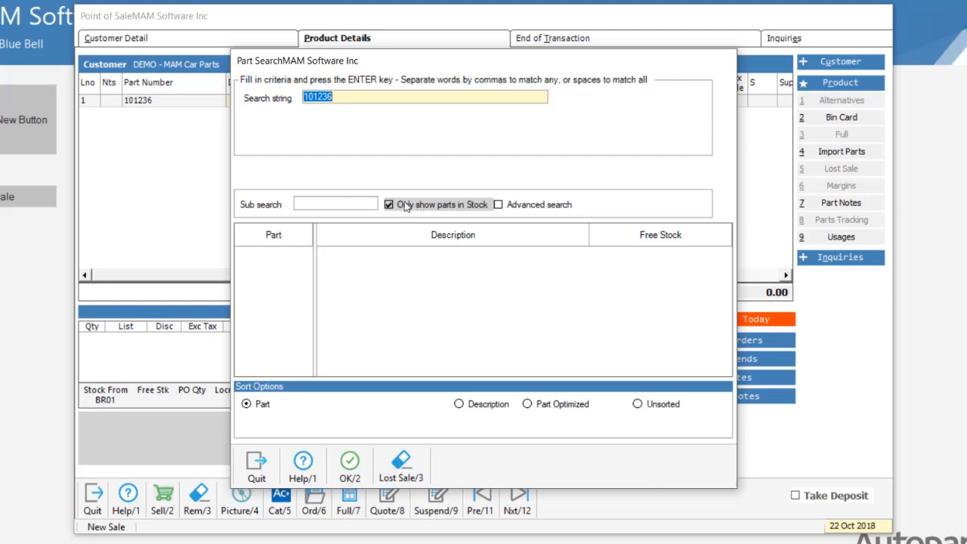
- Search parts for 101236 including parts not in stock, then close the search
click(449, 207)
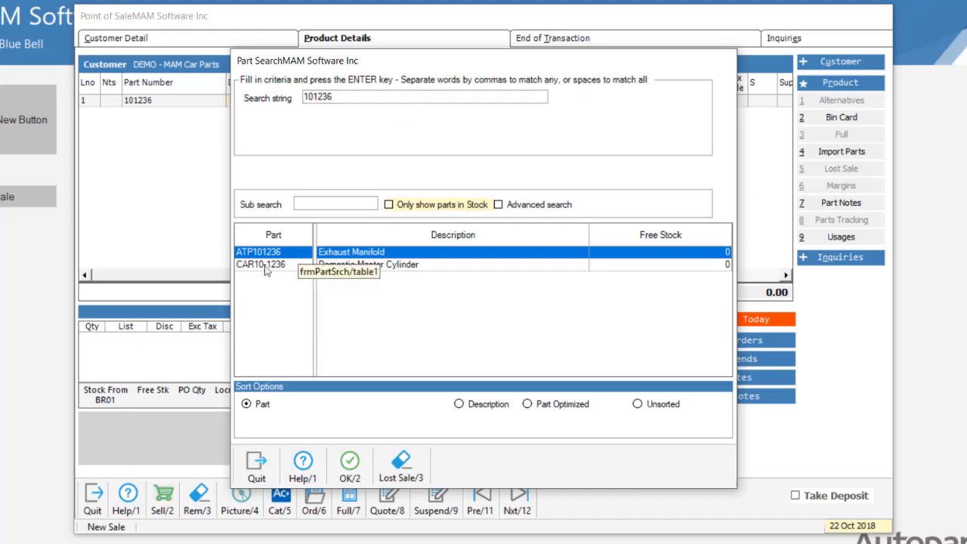
click(248, 404)
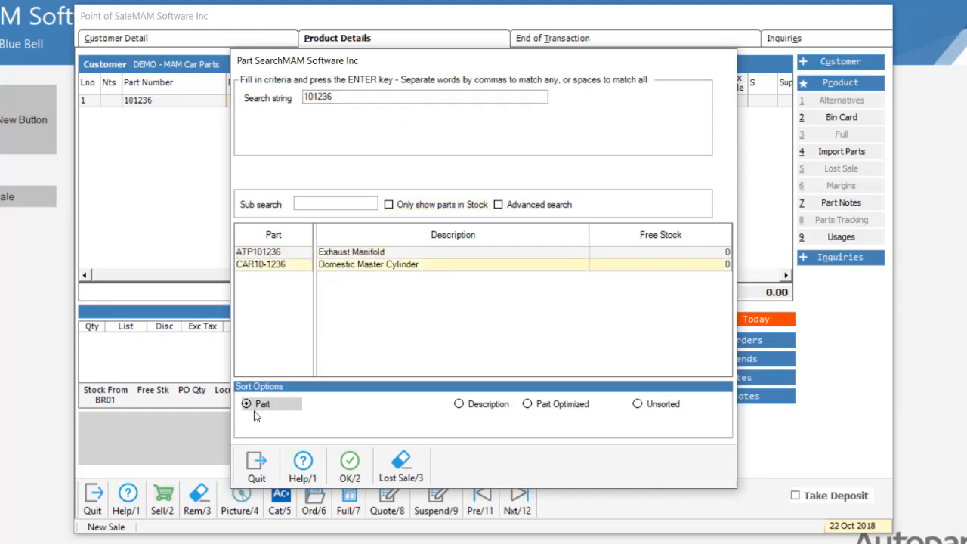
click(256, 464)
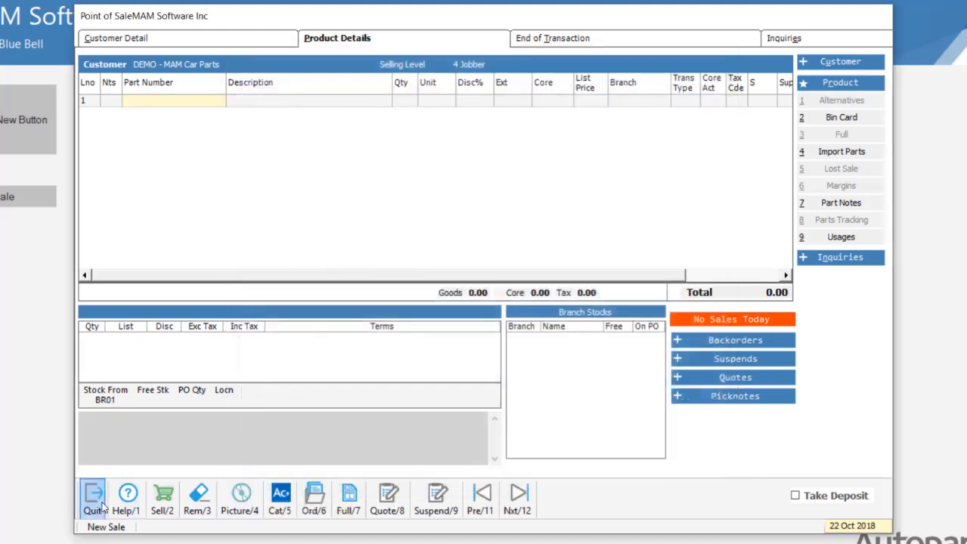
- Quit Point of Sale and confirm leaving it
click(92, 495)
click(470, 329)
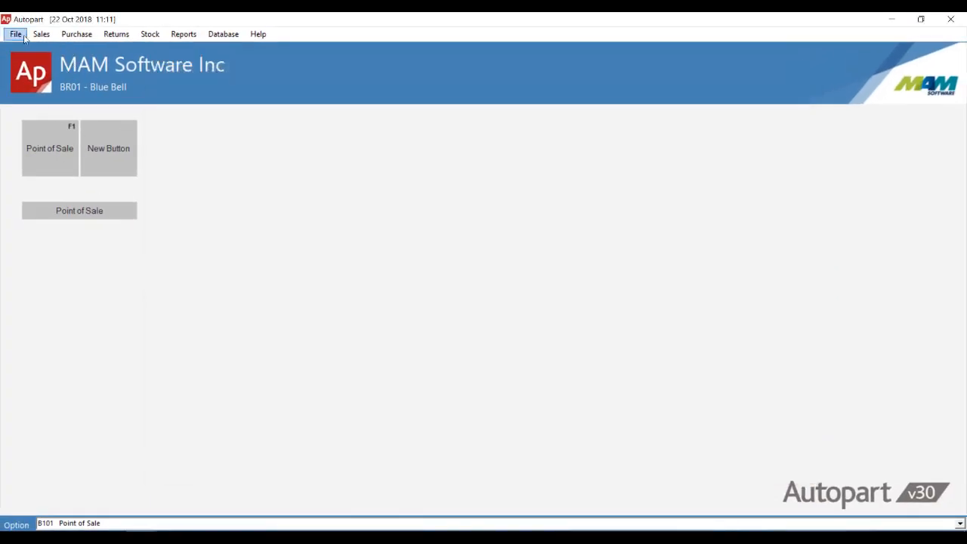
- Open Credit Notes for customer DEMO
click(41, 34)
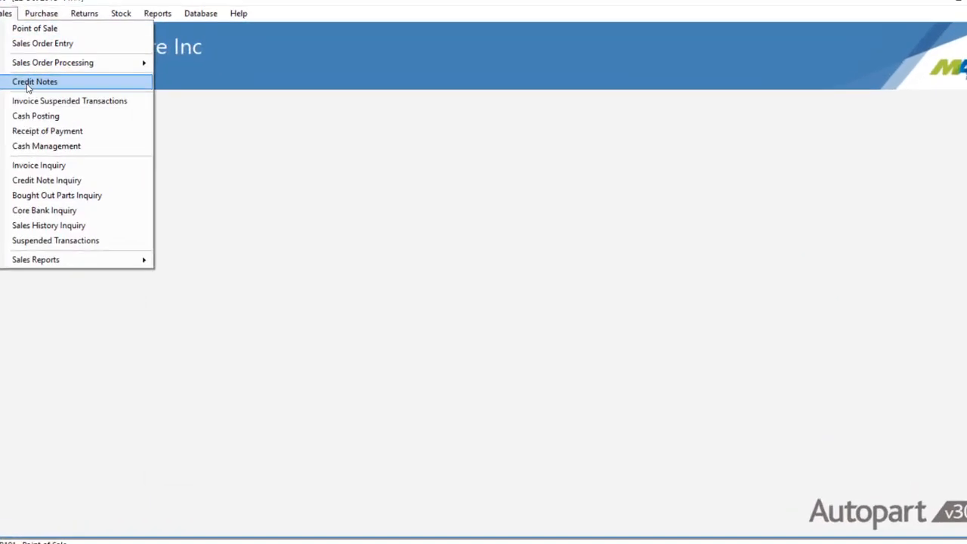
click(31, 82)
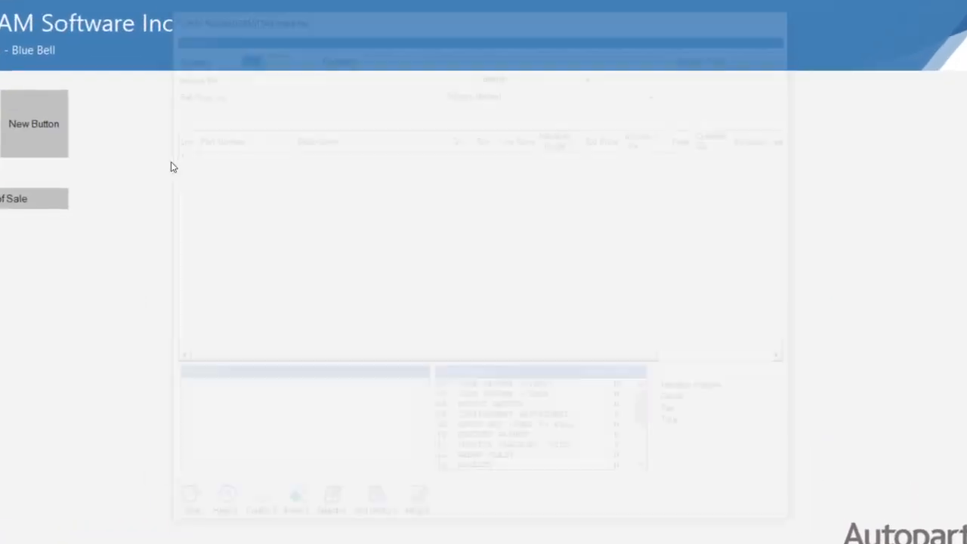
key(Return)
text(demo)
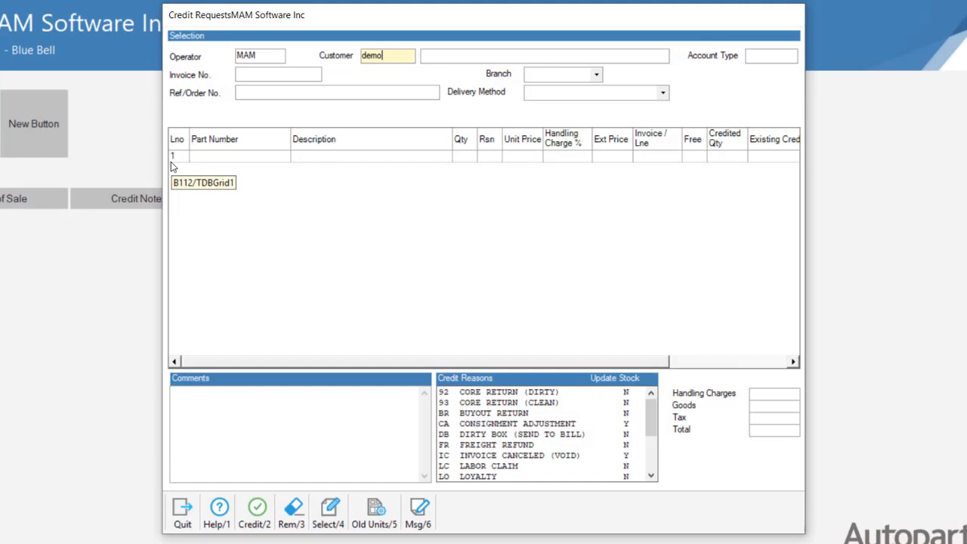
key(Return)
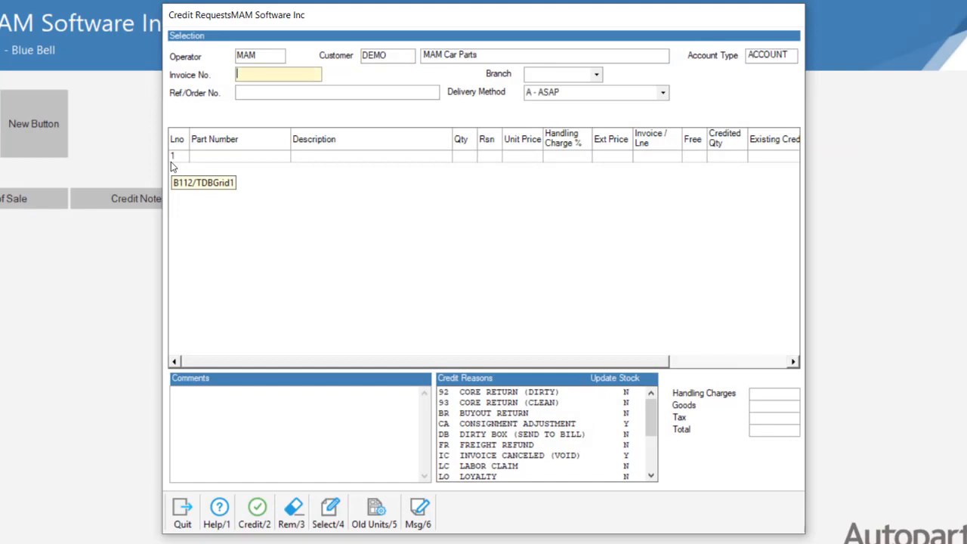
- Look up part 101236 on the first credit line
click(210, 156)
text(1)
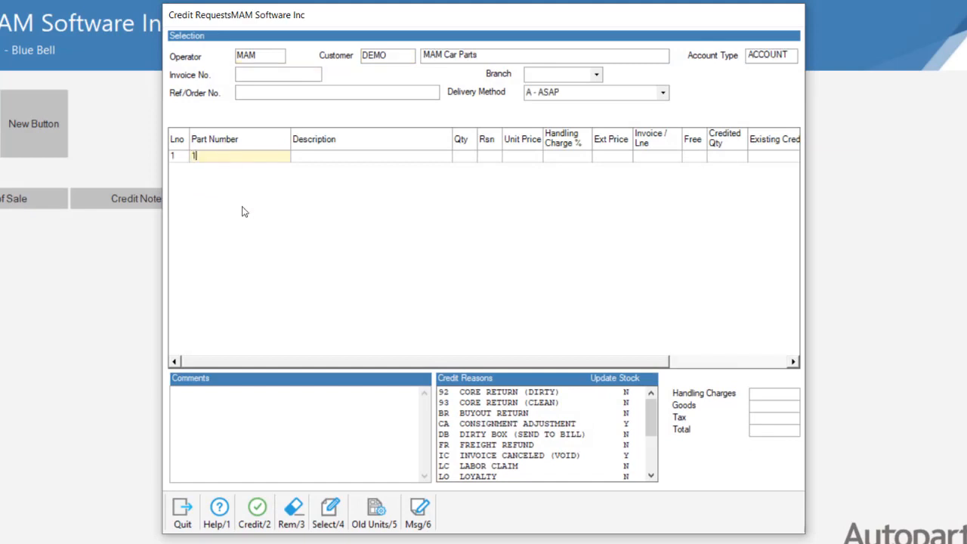
text(01236)
key(Return)
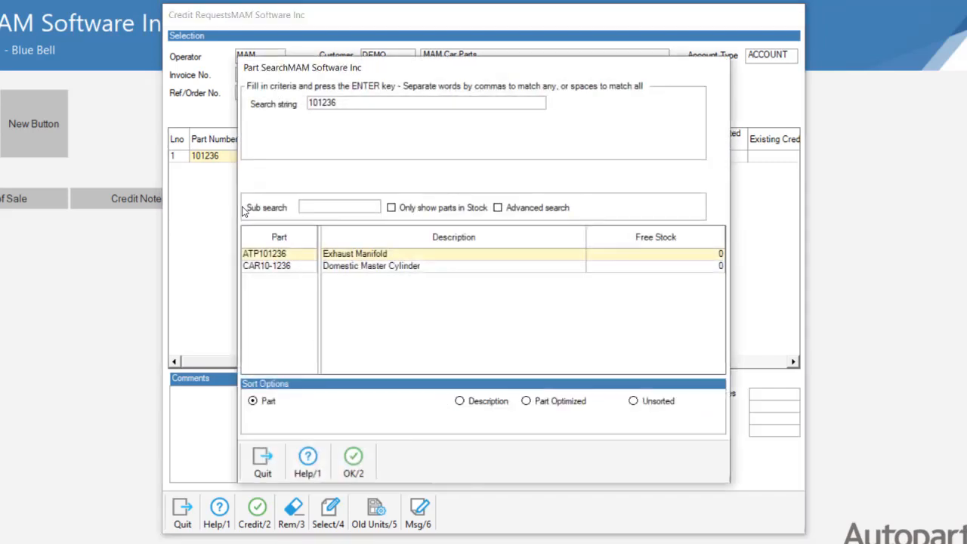